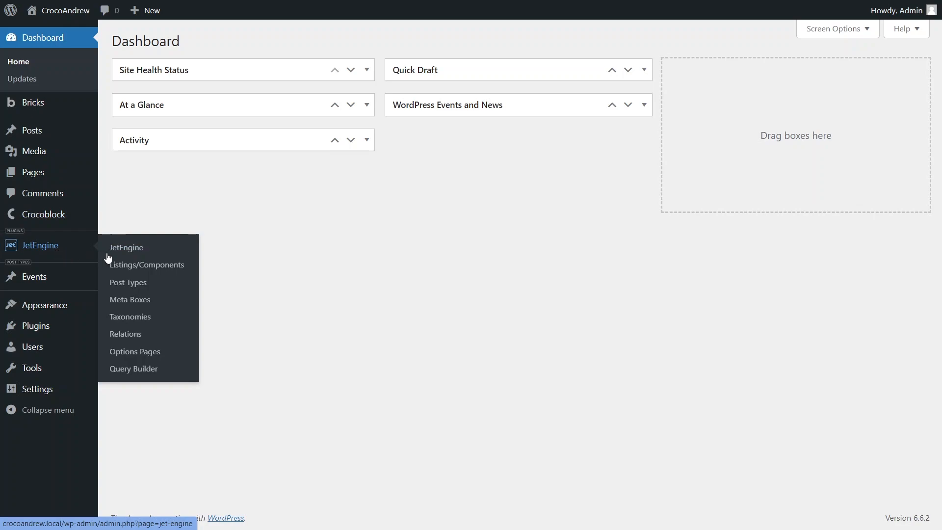
Open JetEngine's Maps Settings to confirm Google Maps and enabled coordinate preloading.
{"action": "left_click", "coordinate": [126, 249]}
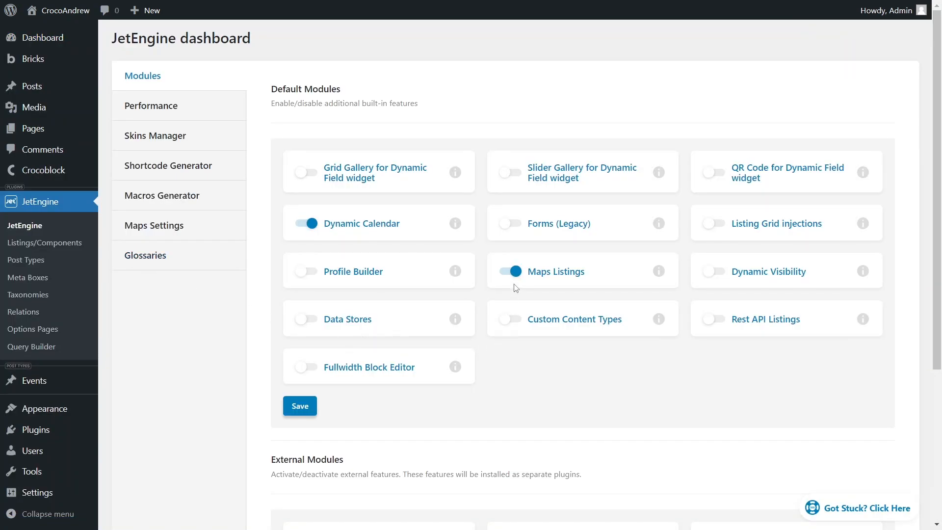
{"action": "left_click", "coordinate": [165, 227]}
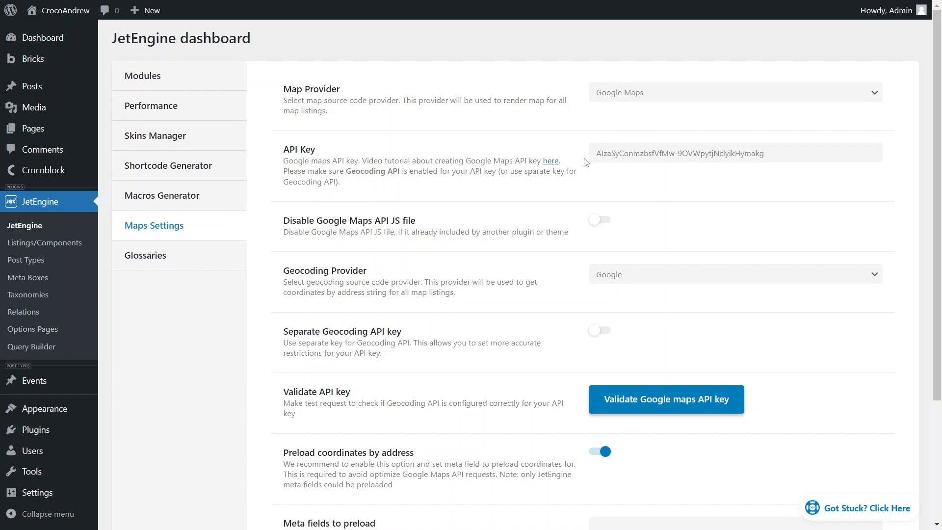
{"action": "scroll", "coordinate": [585, 163], "scroll_direction": "down", "scroll_amount": 3}
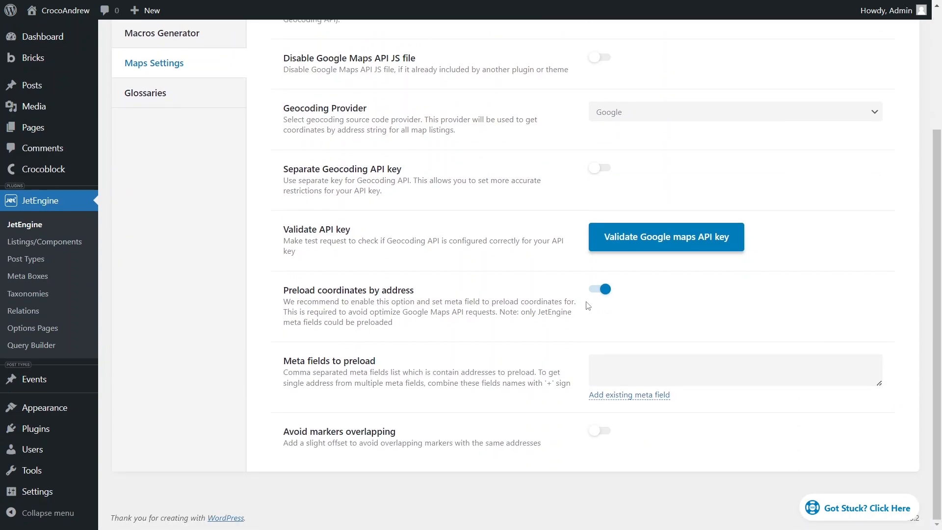
Enter 'Address' as the meta field to preload and let the setting auto-save.
{"action": "left_click", "coordinate": [610, 366]}
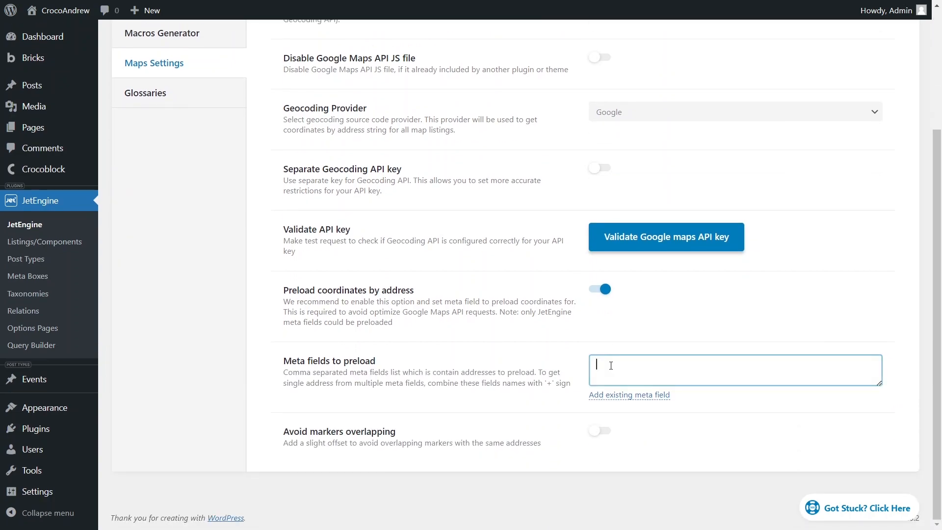
{"action": "left_click", "coordinate": [615, 395]}
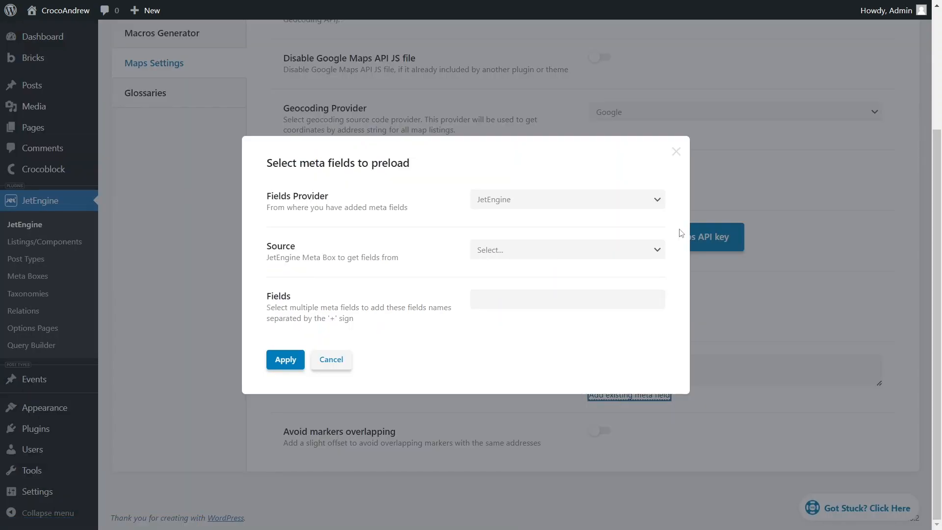
{"action": "left_click", "coordinate": [675, 151]}
{"action": "left_click", "coordinate": [638, 363]}
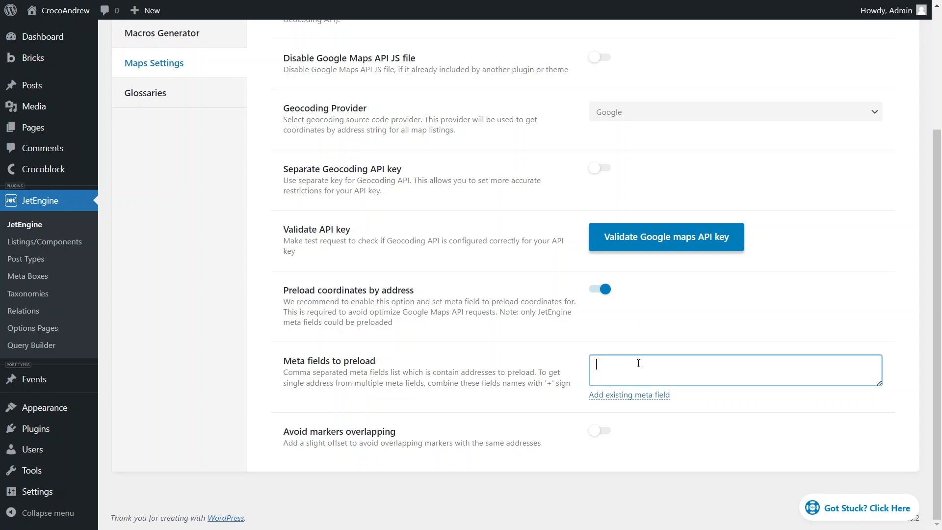
{"action": "type", "text": "Address"}
{"action": "left_click", "coordinate": [648, 351]}
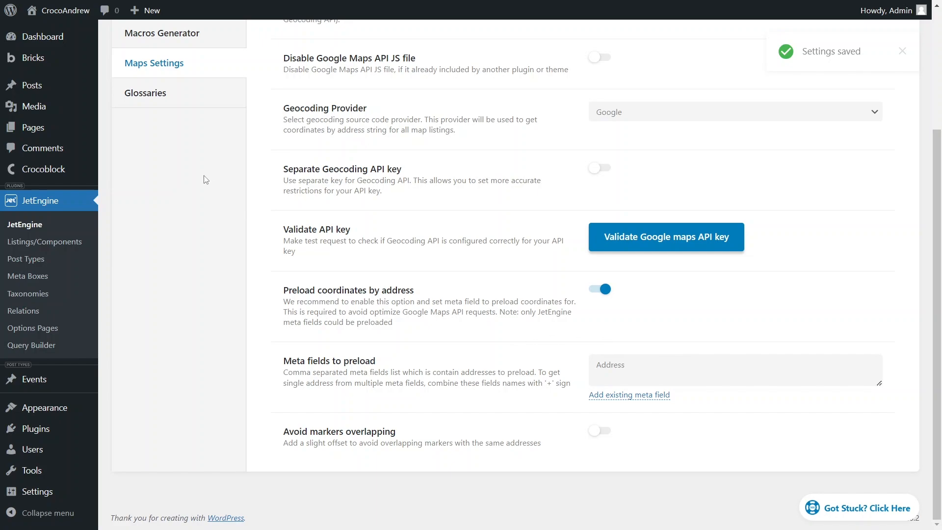
Check that Events is enabled in Bricks settings, then go to JetEngine's Post Types list.
{"action": "mouse_move", "coordinate": [49, 60]}
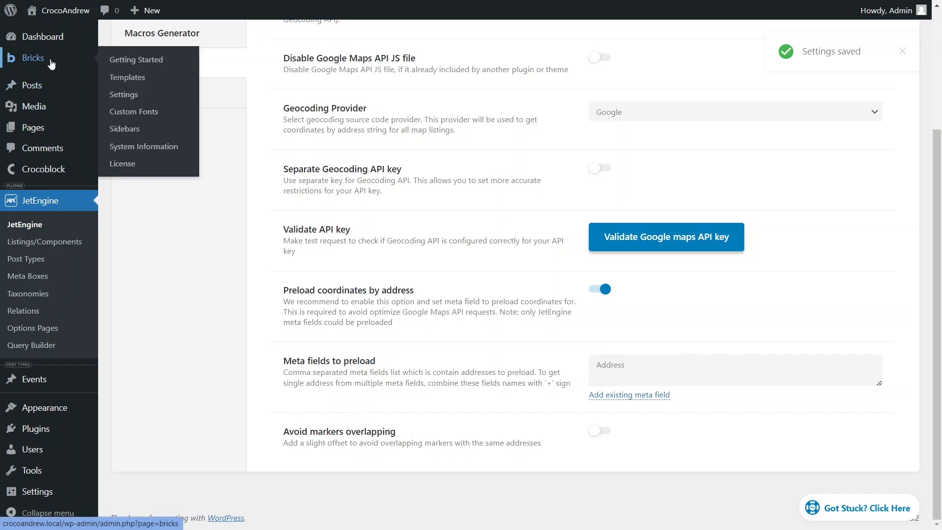
{"action": "left_click", "coordinate": [120, 93]}
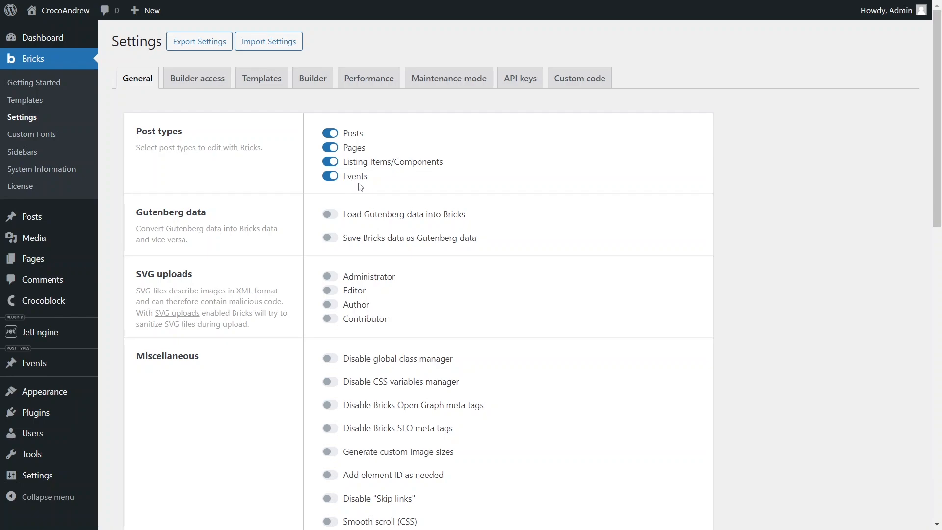
{"action": "mouse_move", "coordinate": [54, 336]}
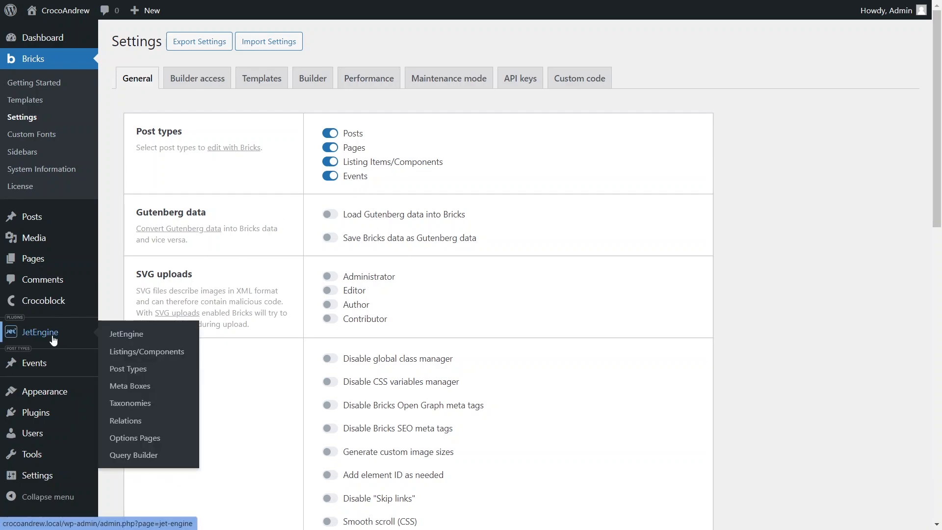
{"action": "left_click", "coordinate": [133, 369]}
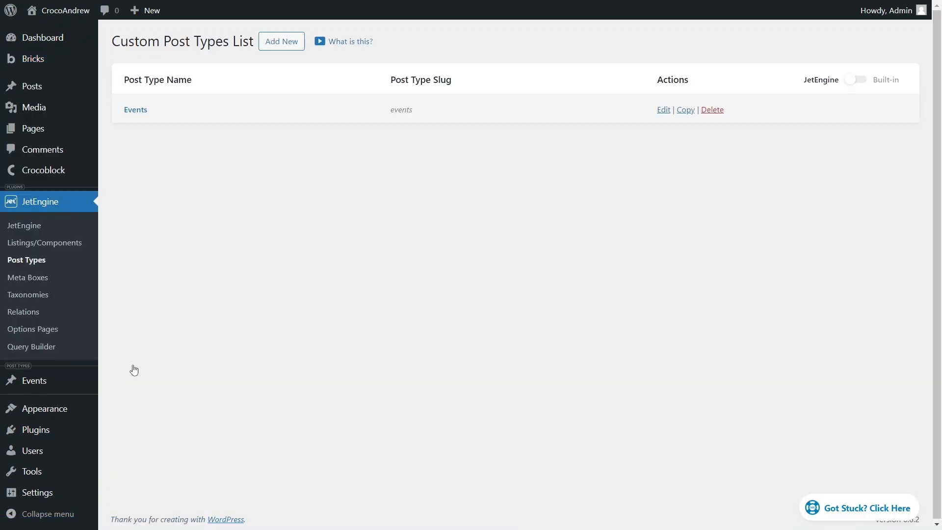
Add a Text meta field labelled 'Address' to the Events post type and update it.
{"action": "left_click", "coordinate": [142, 112]}
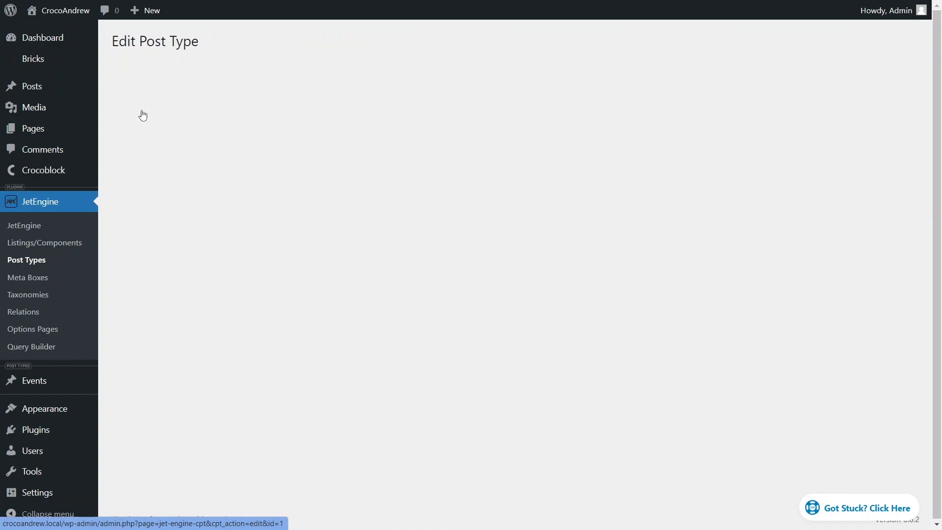
{"action": "scroll", "coordinate": [178, 369], "scroll_direction": "down", "scroll_amount": 3}
{"action": "scroll", "coordinate": [179, 369], "scroll_direction": "down", "scroll_amount": 2}
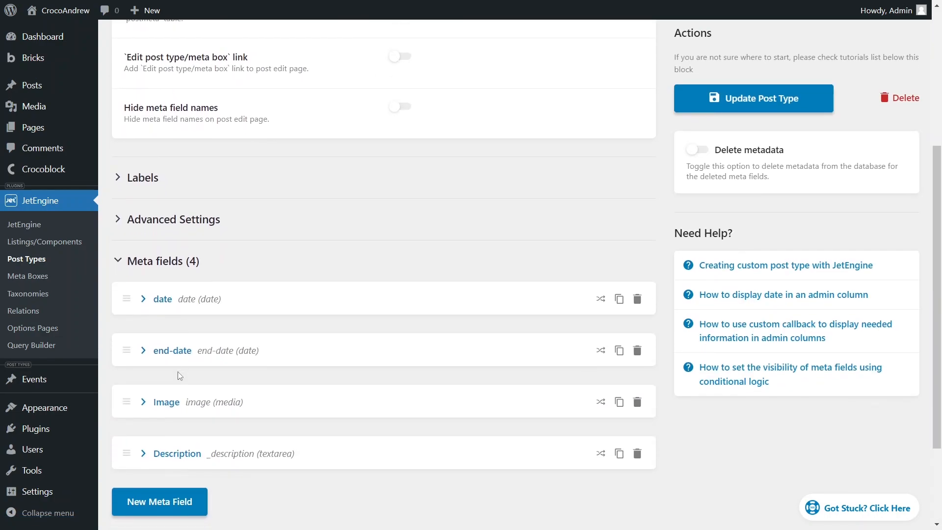
{"action": "left_click", "coordinate": [179, 490]}
{"action": "scroll", "coordinate": [172, 496], "scroll_direction": "down", "scroll_amount": 5}
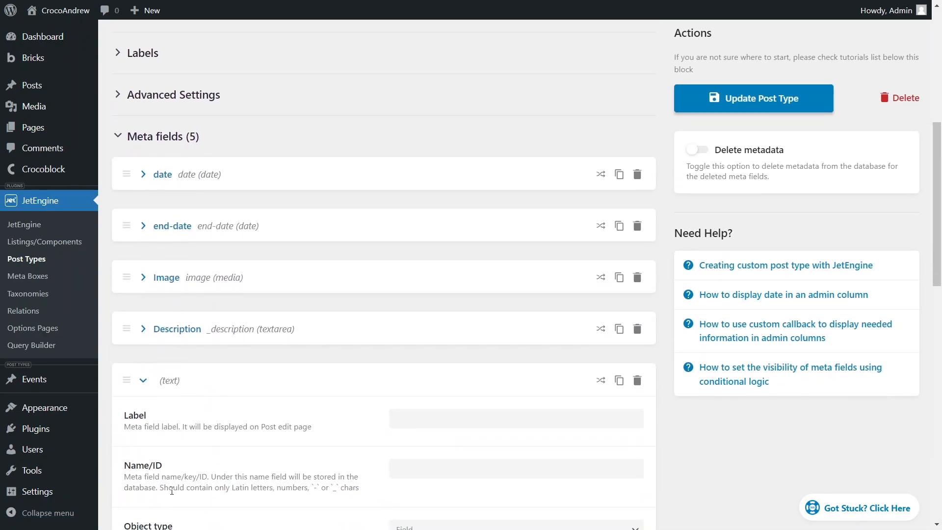
{"action": "left_click", "coordinate": [416, 280]}
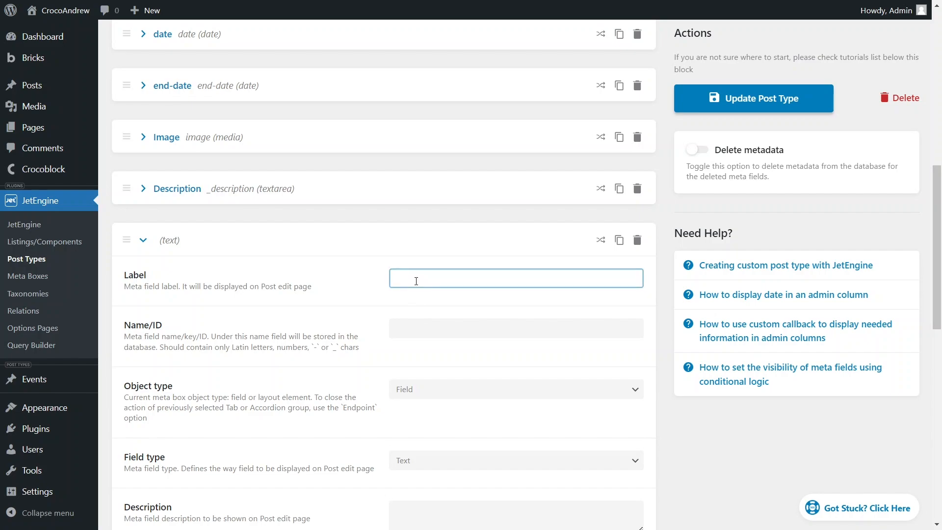
{"action": "type", "text": "Address"}
{"action": "key", "text": "Tab"}
{"action": "key", "text": "Tab"}
{"action": "key", "text": "Tab"}
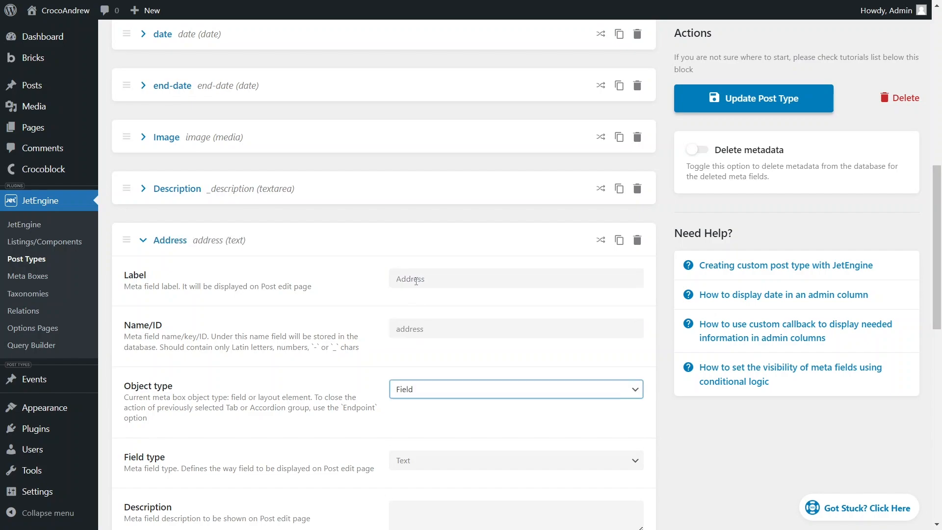
{"action": "left_click", "coordinate": [415, 464]}
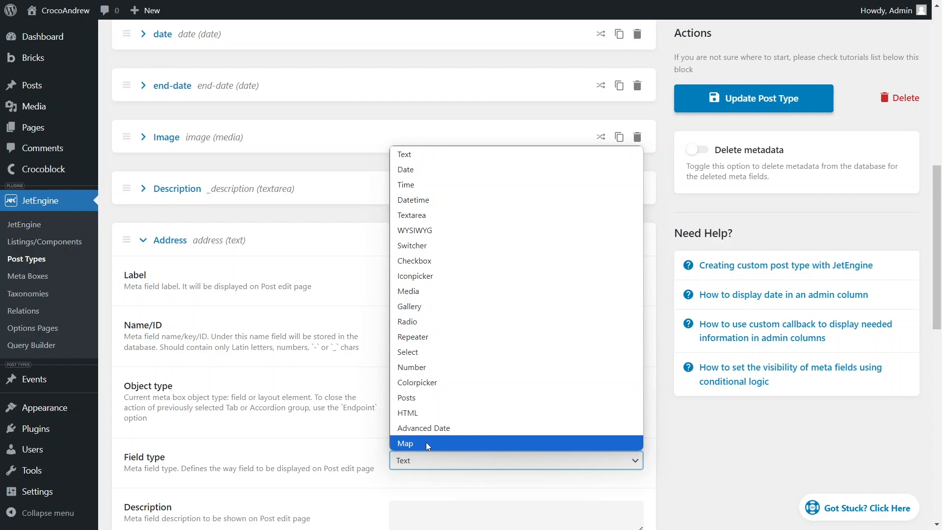
{"action": "left_click", "coordinate": [378, 445]}
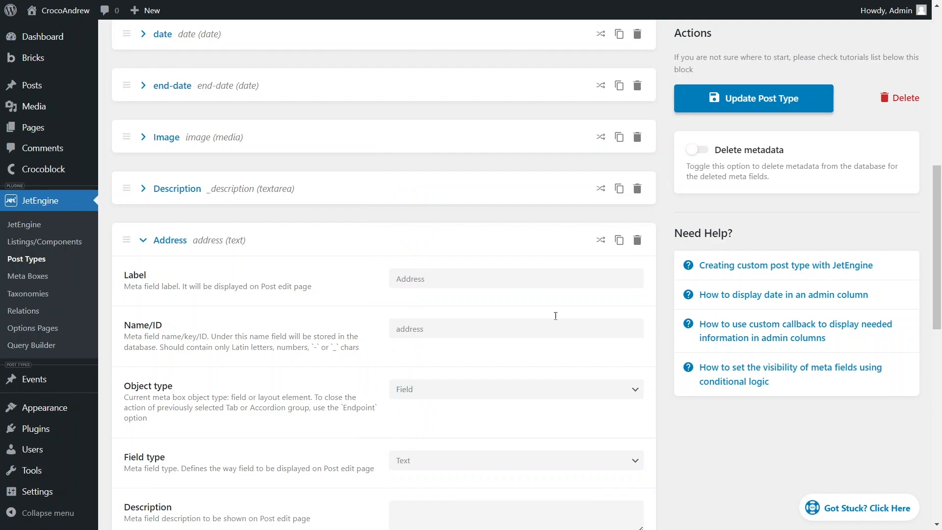
{"action": "left_click", "coordinate": [718, 100]}
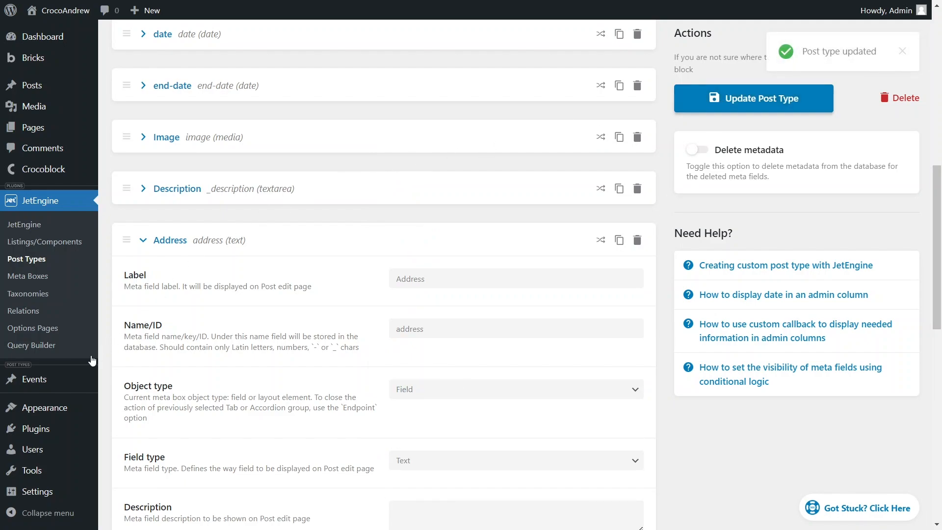
Paste the venue's street address into Sculpt & Sip's Address field and save the event.
{"action": "left_click", "coordinate": [46, 385]}
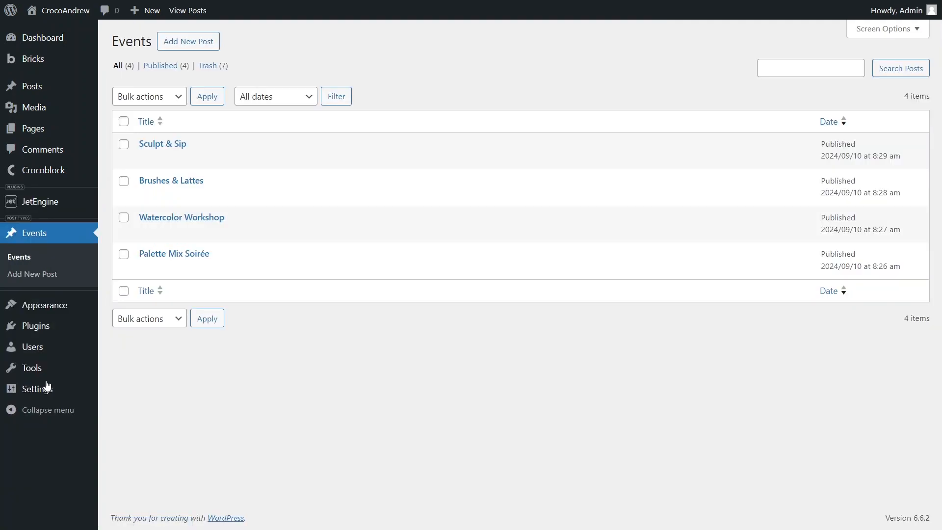
{"action": "left_click", "coordinate": [160, 145]}
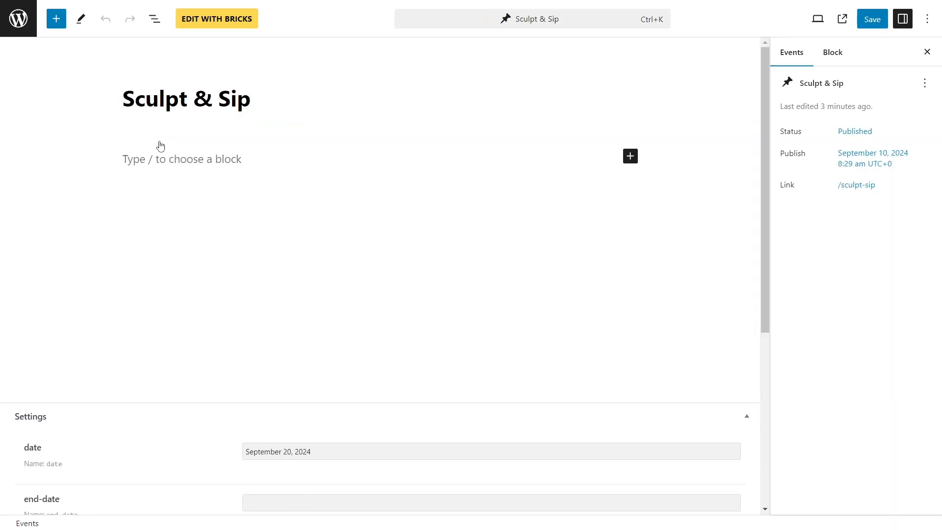
{"action": "scroll", "coordinate": [193, 341], "scroll_direction": "down", "scroll_amount": 5}
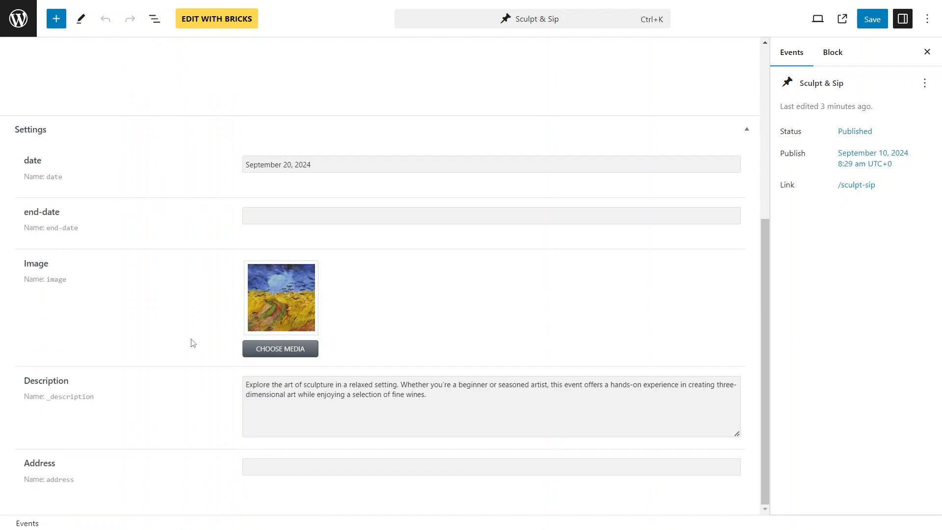
{"action": "left_click", "coordinate": [264, 466]}
{"action": "type", "text": "598 Pacific St, Brooklyn, NY 11217, USA"}
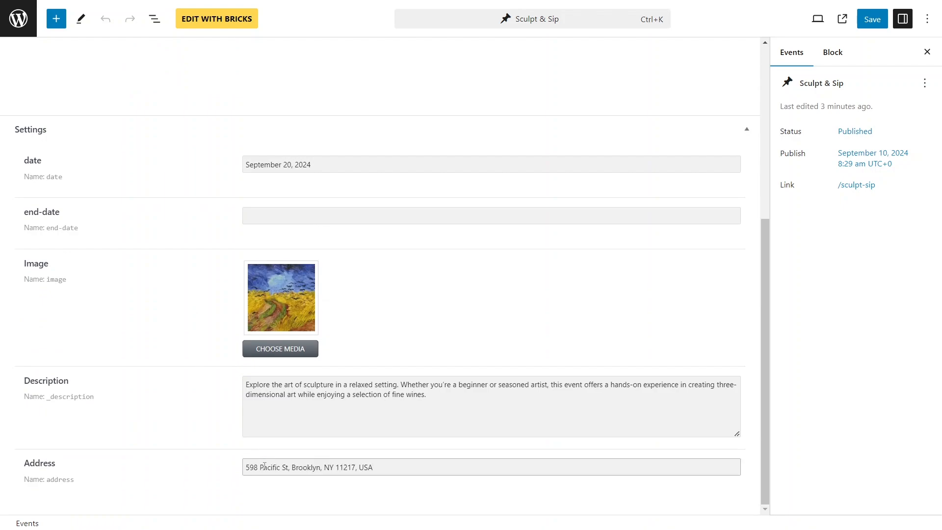
{"action": "left_click", "coordinate": [870, 21]}
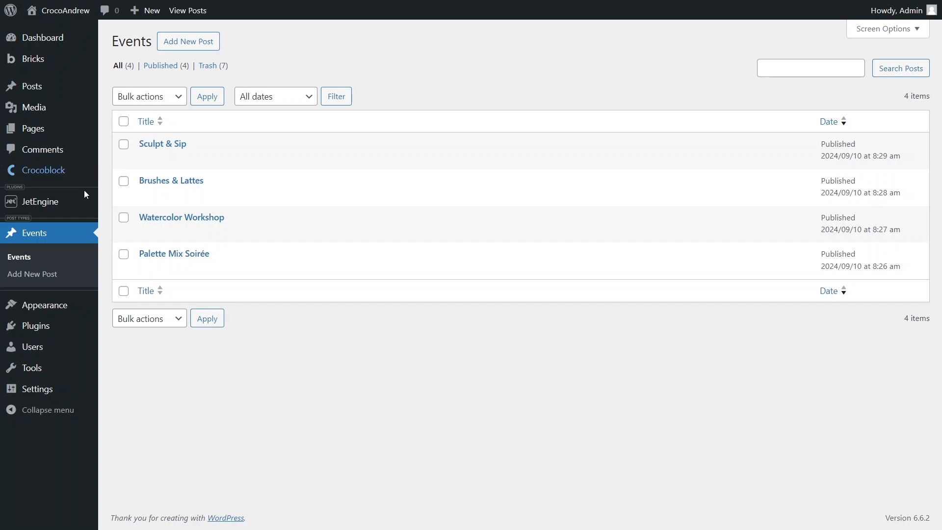
Create a Posts / Events listing item named 'Events Listing for Maps' built with Bricks.
{"action": "mouse_move", "coordinate": [57, 203]}
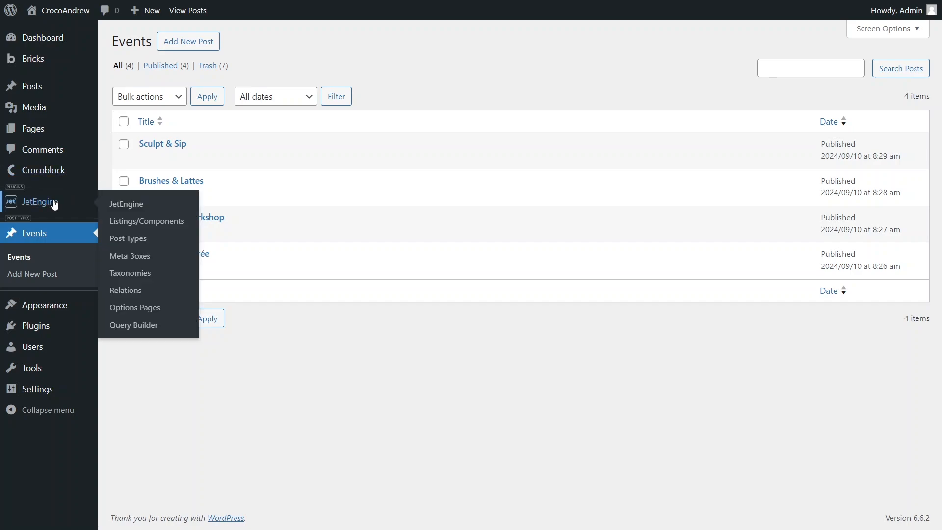
{"action": "left_click", "coordinate": [127, 226]}
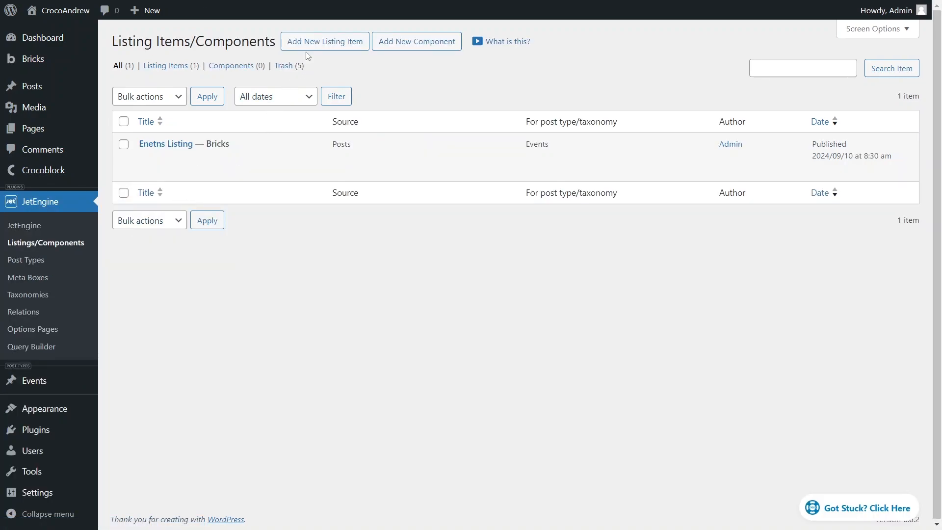
{"action": "left_click", "coordinate": [311, 40]}
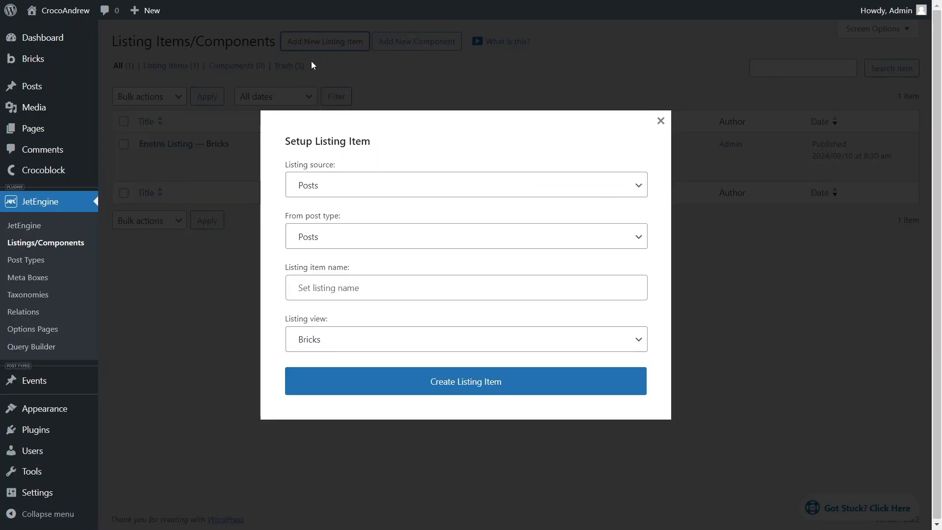
{"action": "left_click", "coordinate": [371, 193]}
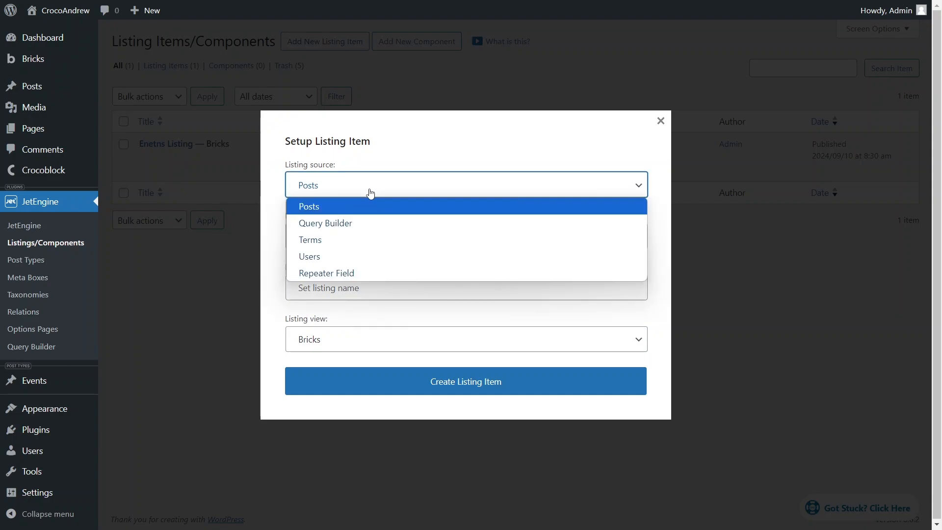
{"action": "left_click", "coordinate": [370, 194]}
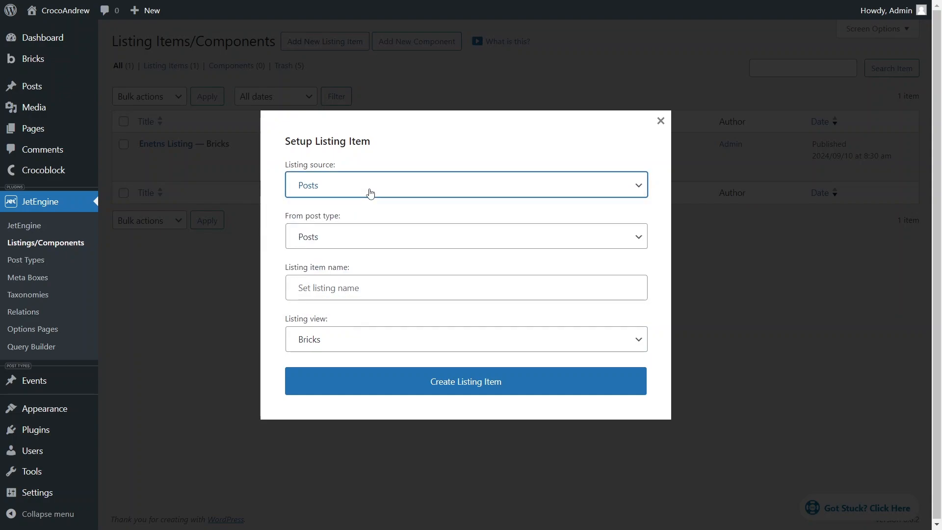
{"action": "left_click", "coordinate": [372, 236]}
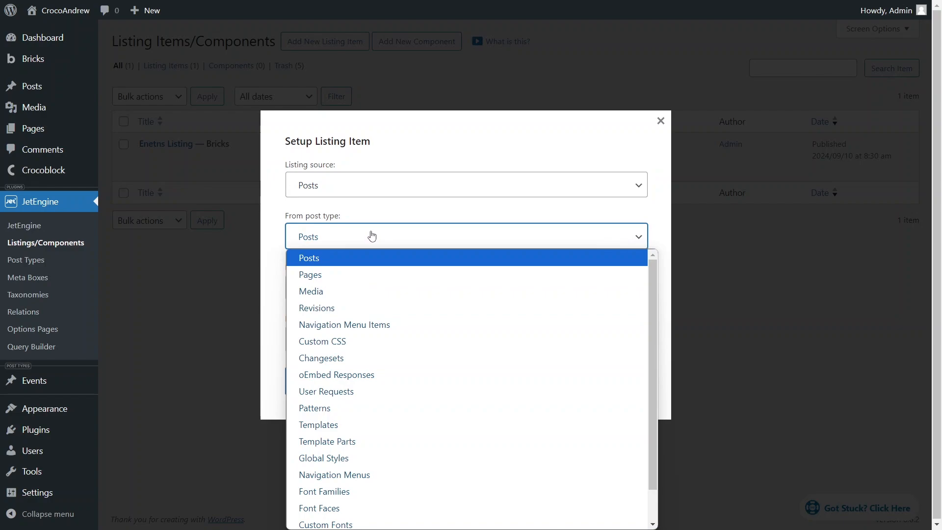
{"action": "key", "text": "e"}
{"action": "key", "text": "Return"}
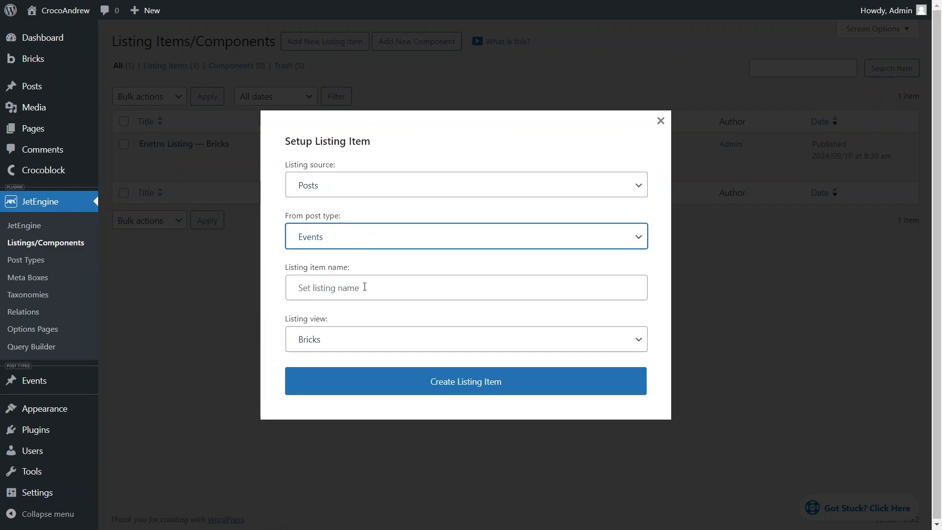
{"action": "left_click", "coordinate": [365, 287]}
{"action": "type", "text": "Events Listing for Maps"}
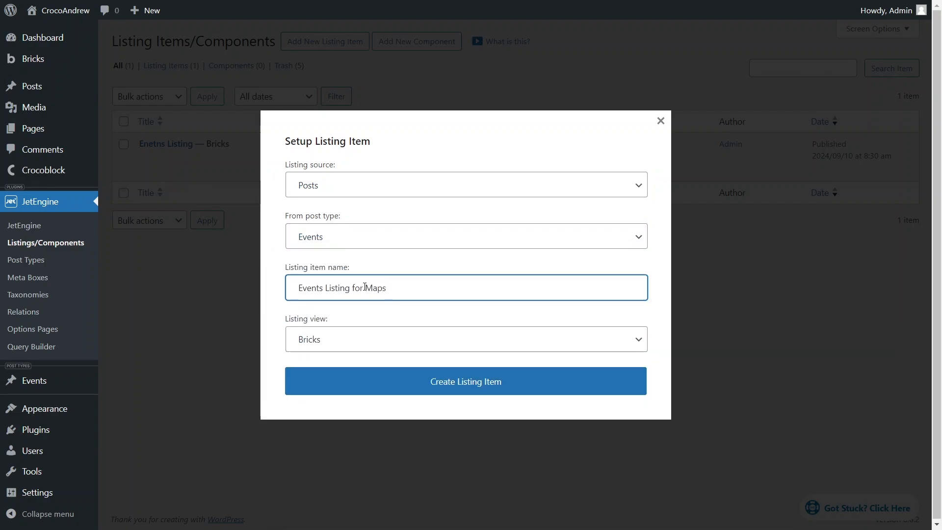
{"action": "left_click", "coordinate": [364, 380]}
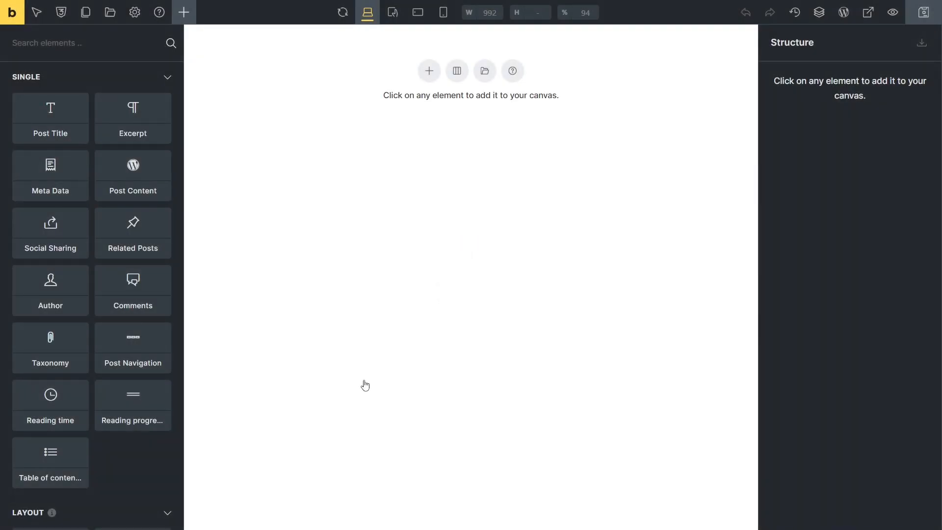
Add a section whose container holds a Dynamic Image, two Dynamic Fields and a Dynamic Link.
{"action": "left_click", "coordinate": [457, 72]}
{"action": "left_click", "coordinate": [378, 111]}
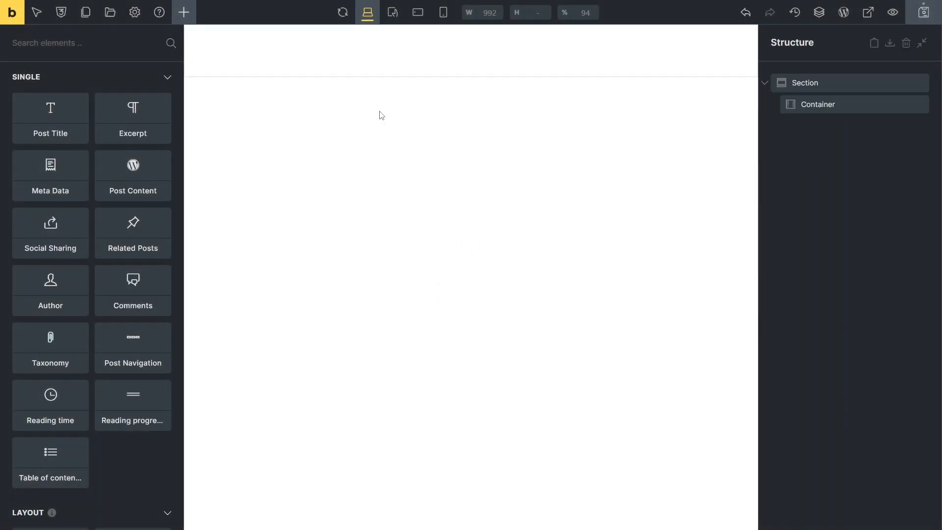
{"action": "type", "text": "dyna"}
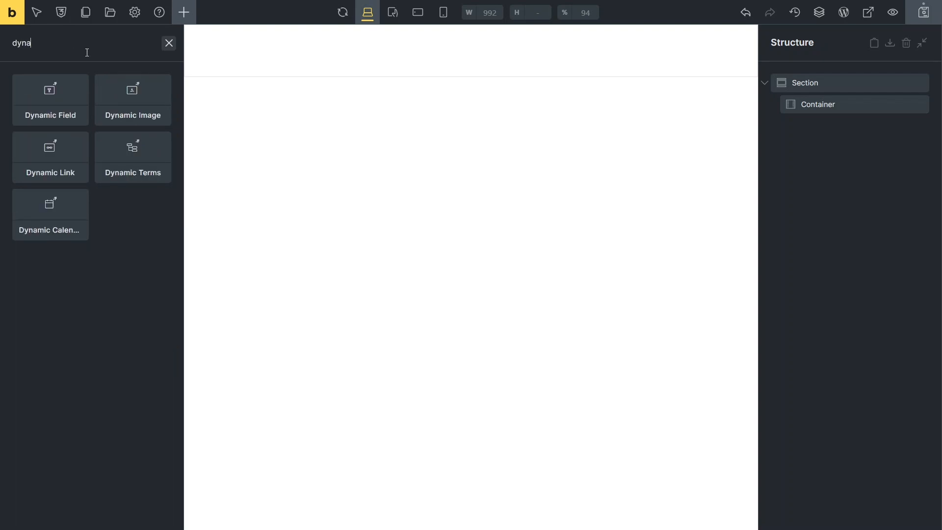
{"action": "left_click_drag", "start_coordinate": [132, 98], "coordinate": [194, 39]}
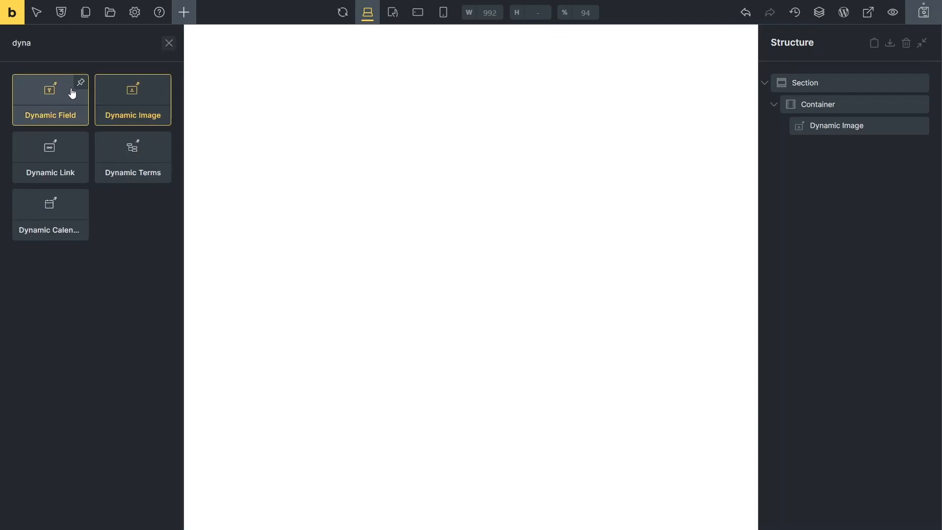
{"action": "mouse_move", "coordinate": [71, 91]}
{"action": "left_mouse_down"}
{"action": "mouse_move", "coordinate": [241, 57]}
{"action": "mouse_move", "coordinate": [137, 105]}
{"action": "mouse_move", "coordinate": [223, 84]}
{"action": "left_mouse_up"}
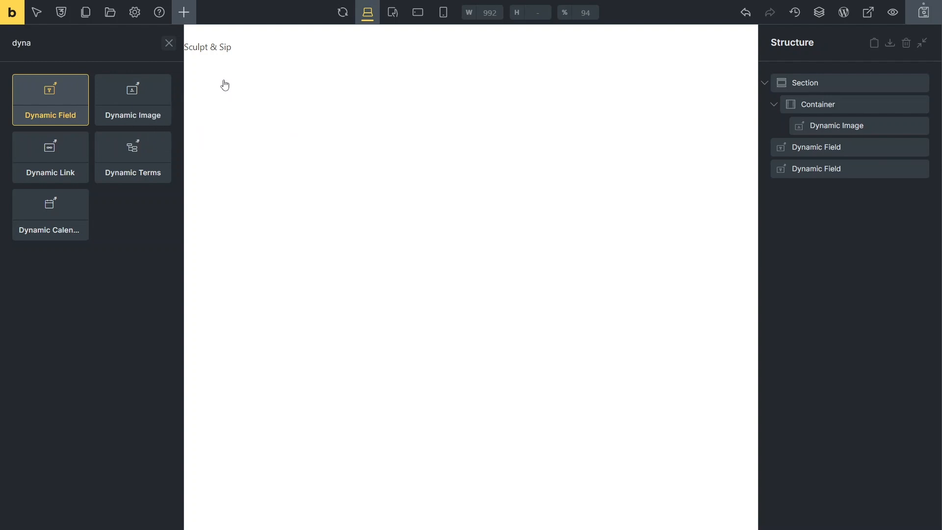
{"action": "left_click_drag", "start_coordinate": [72, 171], "coordinate": [204, 100]}
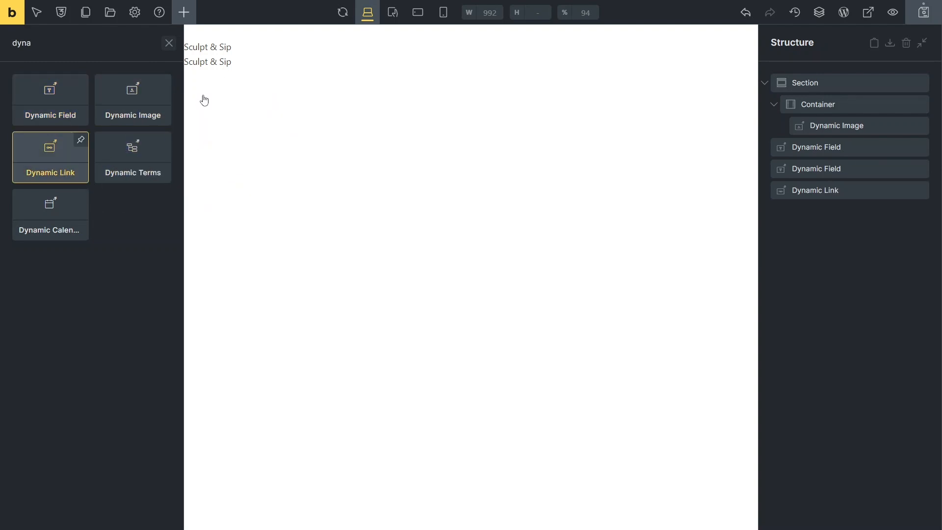
{"action": "left_click_drag", "start_coordinate": [784, 148], "coordinate": [813, 153]}
{"action": "left_click_drag", "start_coordinate": [814, 168], "coordinate": [826, 185]}
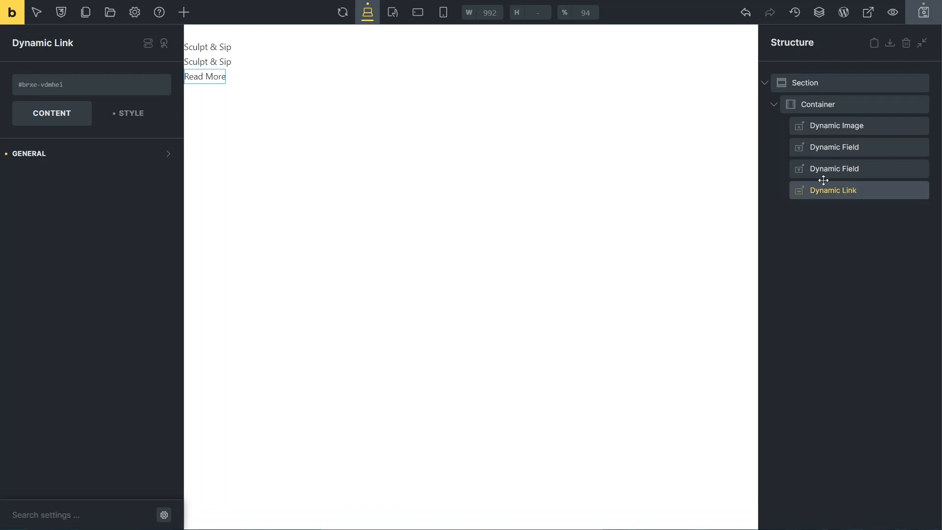
Set the dynamic image's source to the event's Image field.
{"action": "left_click", "coordinate": [823, 130]}
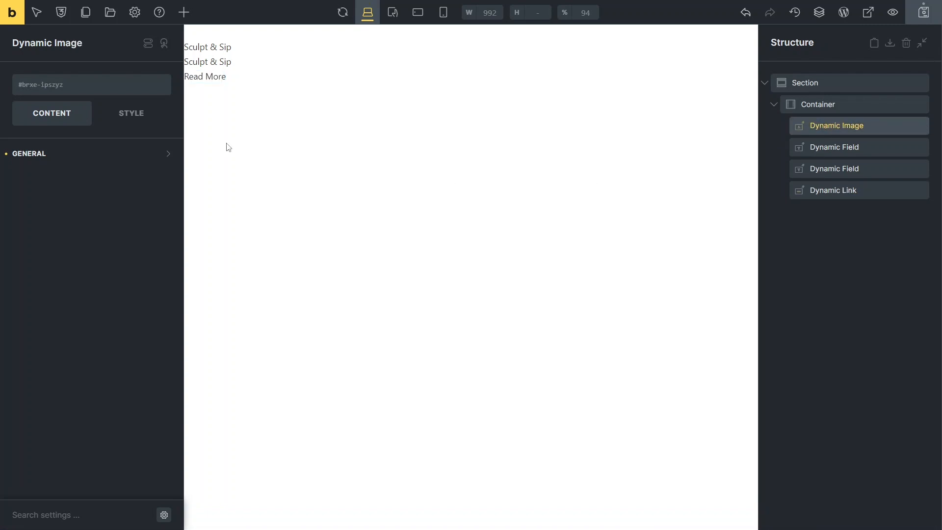
{"action": "left_click", "coordinate": [158, 154]}
{"action": "left_click", "coordinate": [163, 199]}
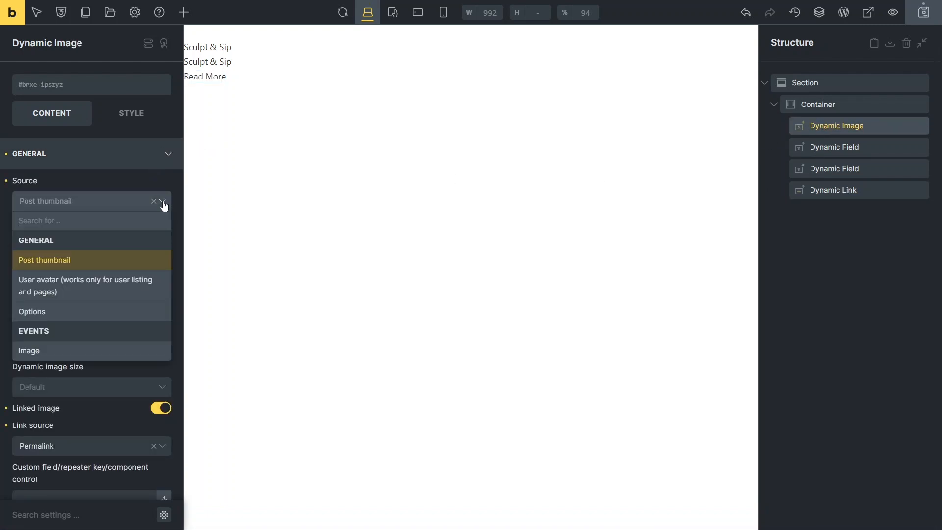
{"action": "left_click", "coordinate": [131, 349]}
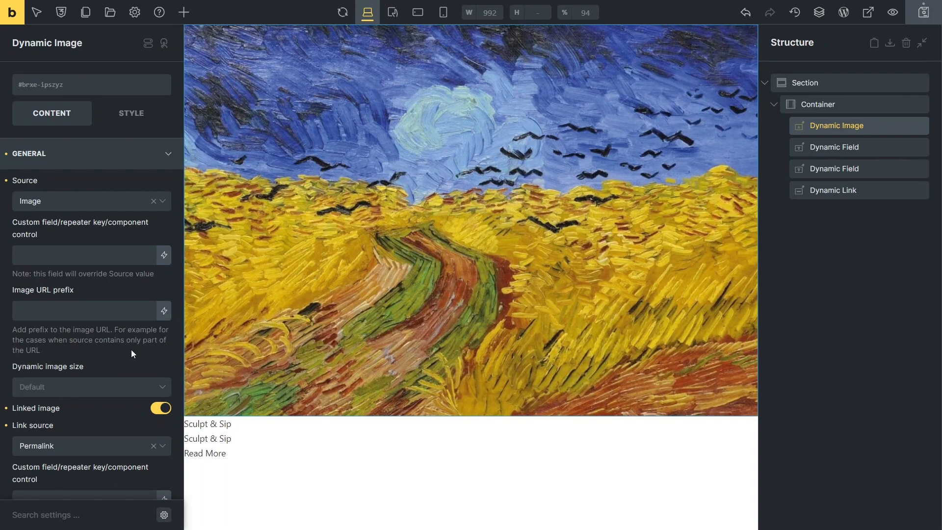
Switch the second dynamic field to show the Address meta data.
{"action": "left_click", "coordinate": [206, 424]}
{"action": "left_click", "coordinate": [168, 155]}
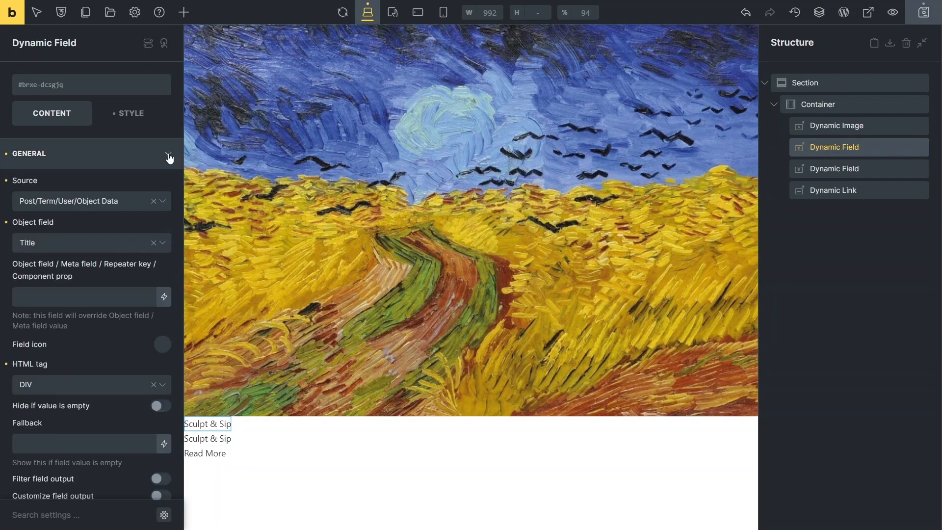
{"action": "left_click", "coordinate": [205, 439]}
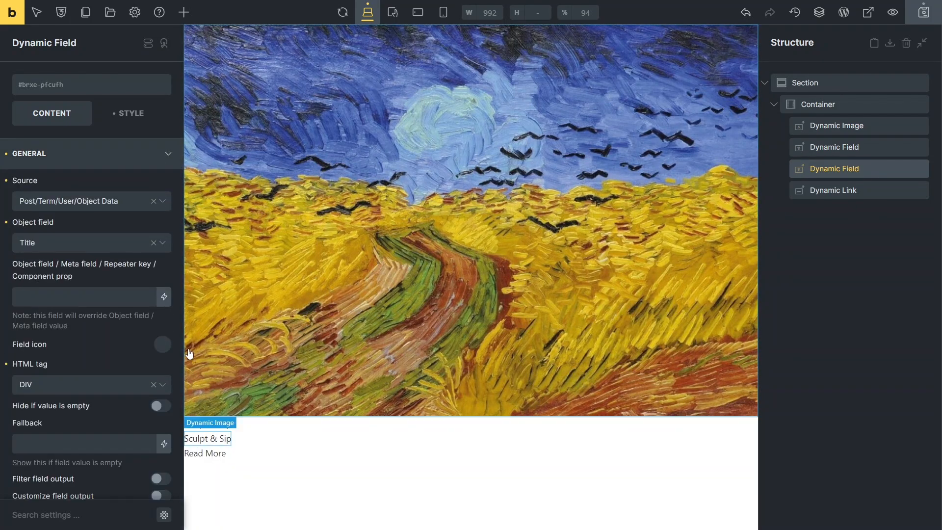
{"action": "left_click", "coordinate": [162, 201]}
{"action": "left_click", "coordinate": [130, 263]}
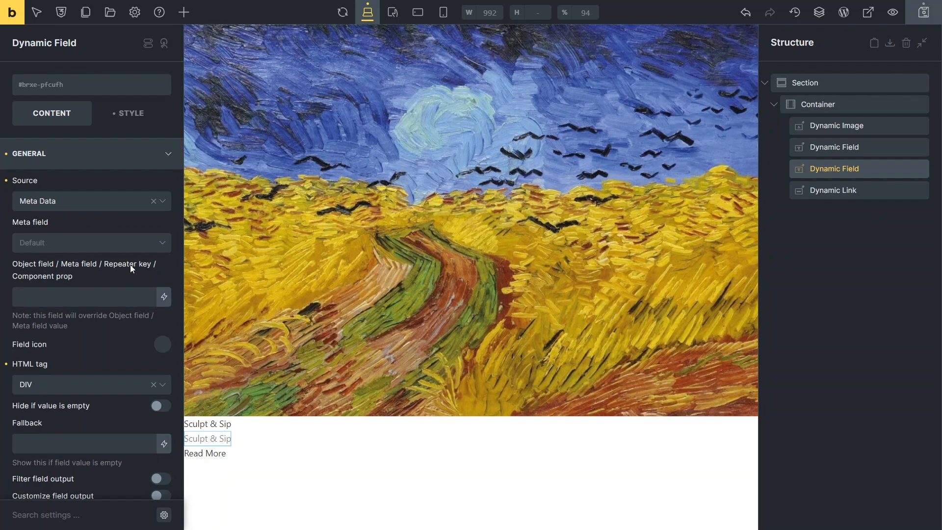
{"action": "left_click", "coordinate": [152, 248]}
{"action": "left_click", "coordinate": [98, 359]}
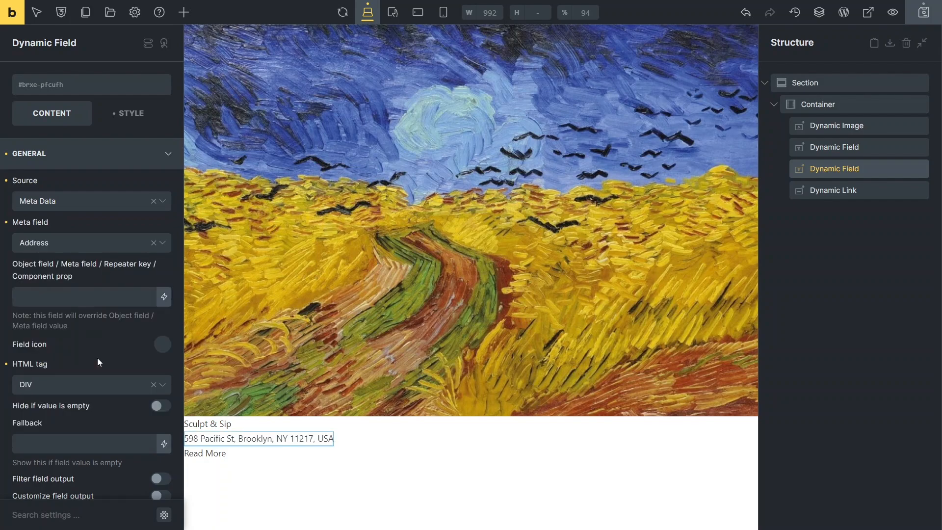
Label the link 'View Event' and turn off the image's Linked image option.
{"action": "left_click", "coordinate": [200, 455]}
{"action": "left_click", "coordinate": [168, 154]}
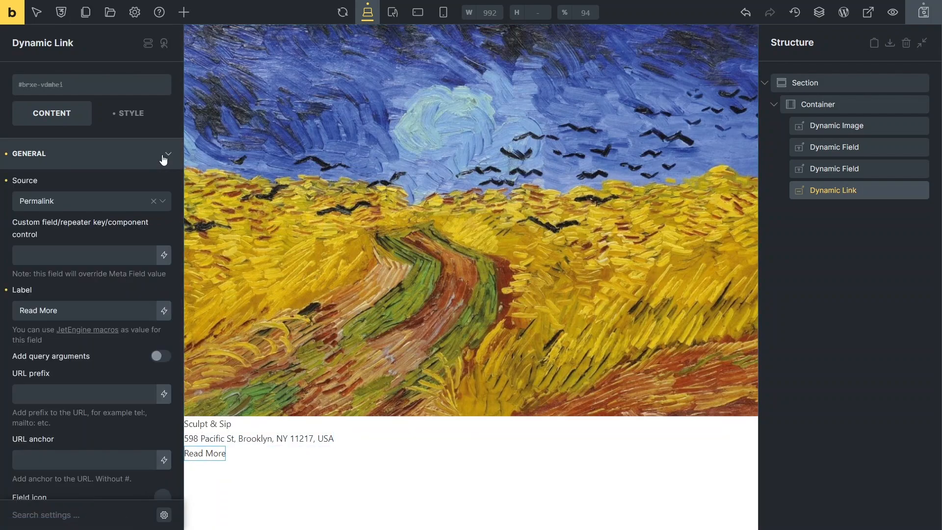
{"action": "left_click", "coordinate": [38, 311]}
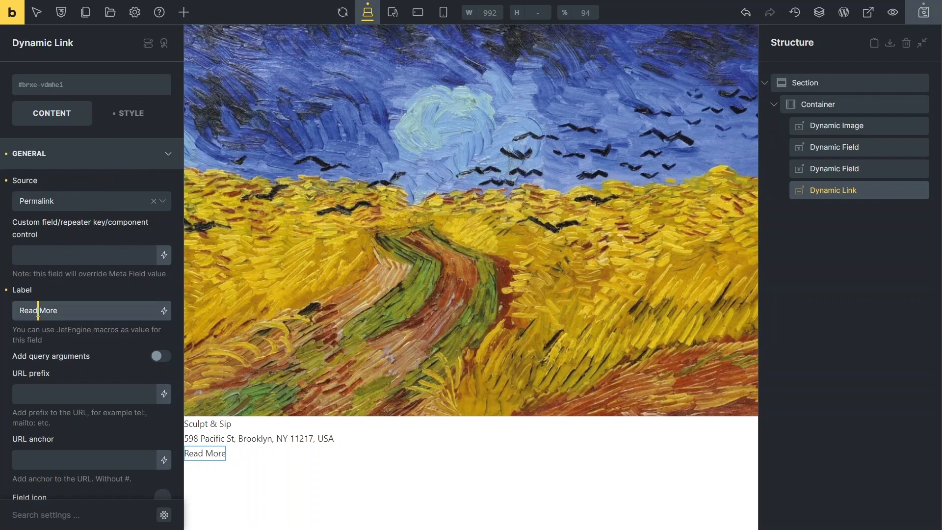
{"action": "key", "text": "ctrl+a"}
{"action": "type", "text": "View Event"}
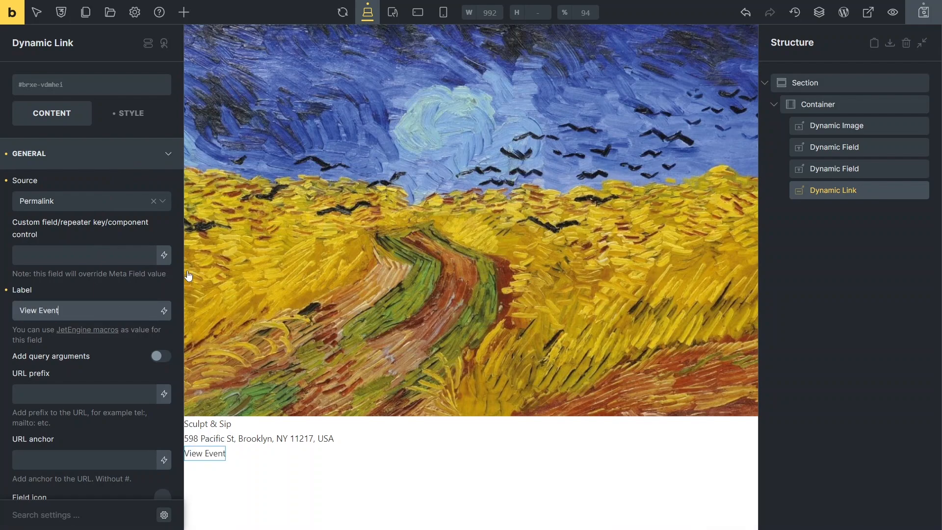
{"action": "left_click", "coordinate": [222, 259]}
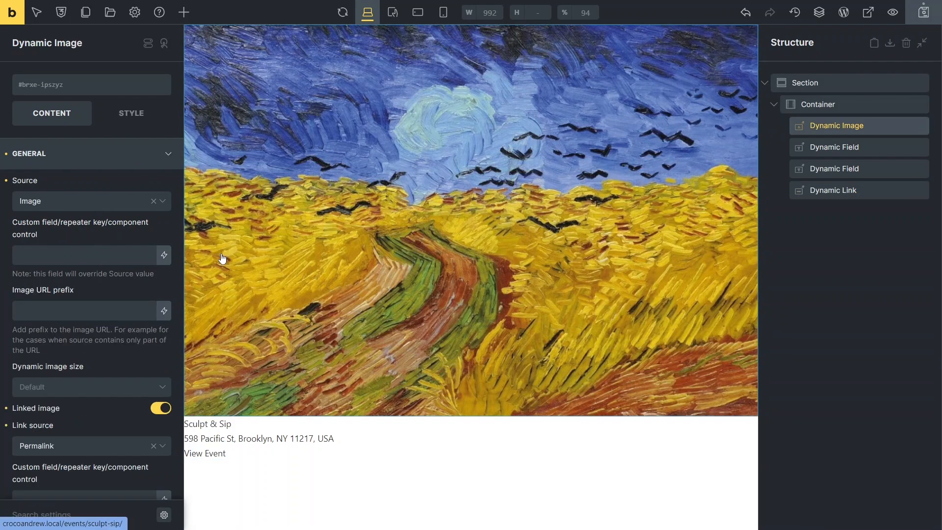
{"action": "left_click", "coordinate": [161, 407]}
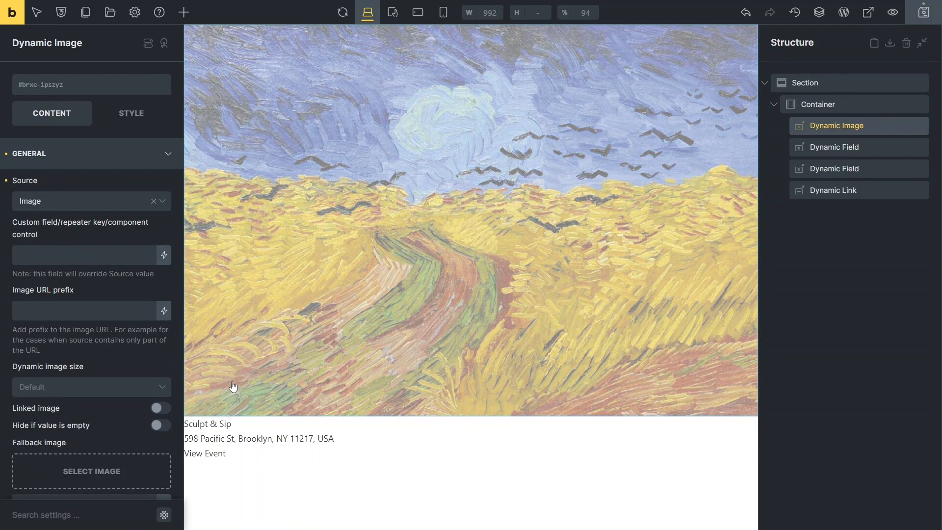
Save the listing template and view it on the front end.
{"action": "left_click", "coordinate": [912, 20]}
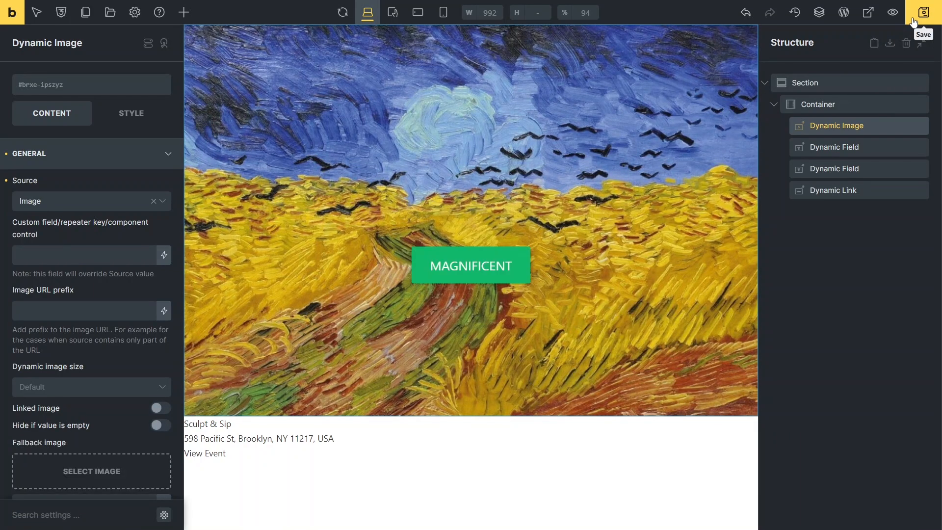
{"action": "right_click", "coordinate": [18, 18]}
{"action": "left_click", "coordinate": [42, 30]}
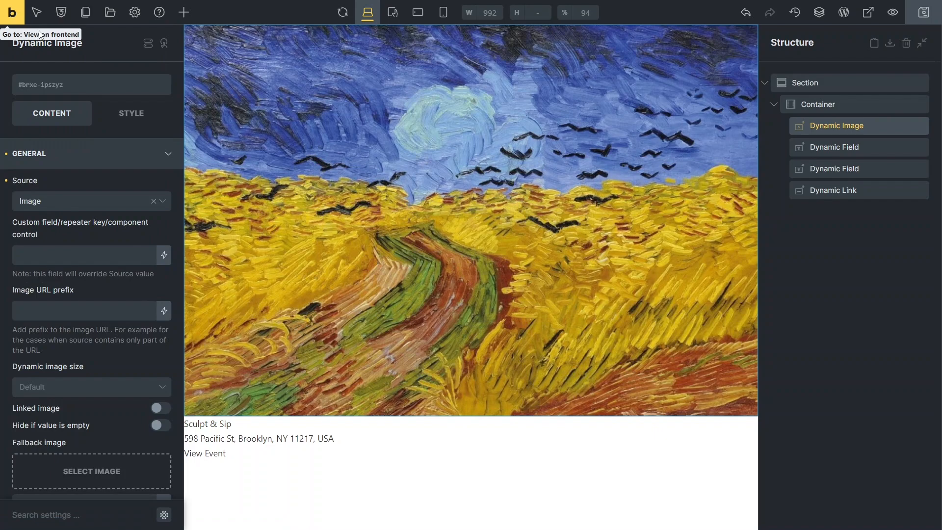
{"action": "key", "text": "ctrl+Tab"}
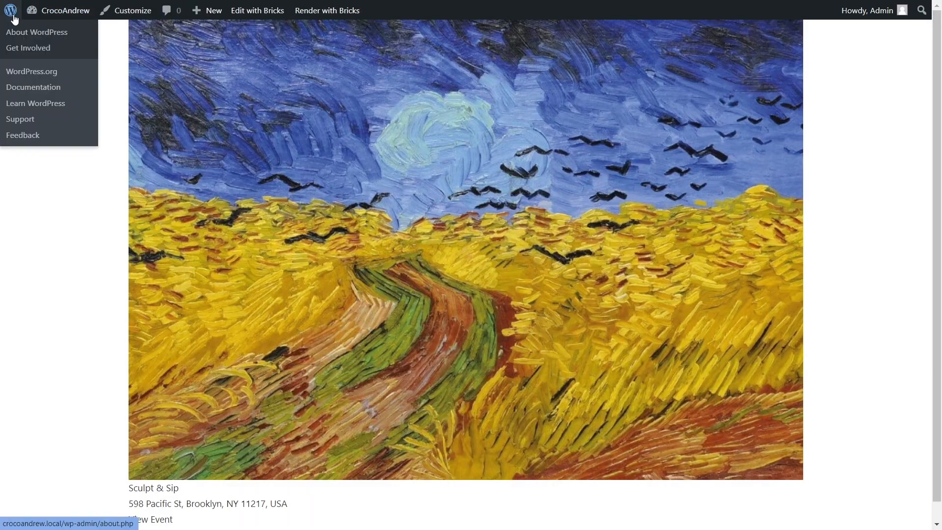
{"action": "left_click", "coordinate": [13, 18]}
Create and publish a new page titled 'Events Map'.
{"action": "mouse_move", "coordinate": [54, 128]}
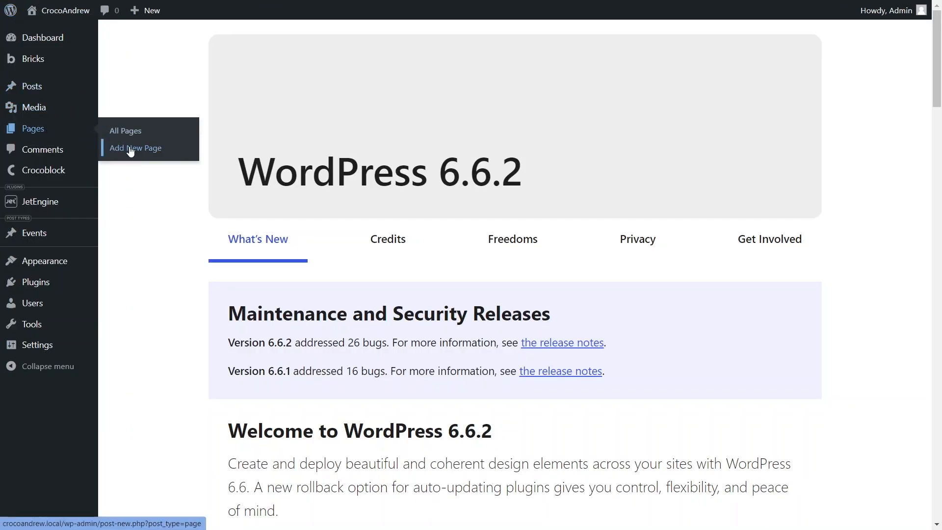
{"action": "left_click", "coordinate": [131, 147]}
{"action": "type", "text": "E"}
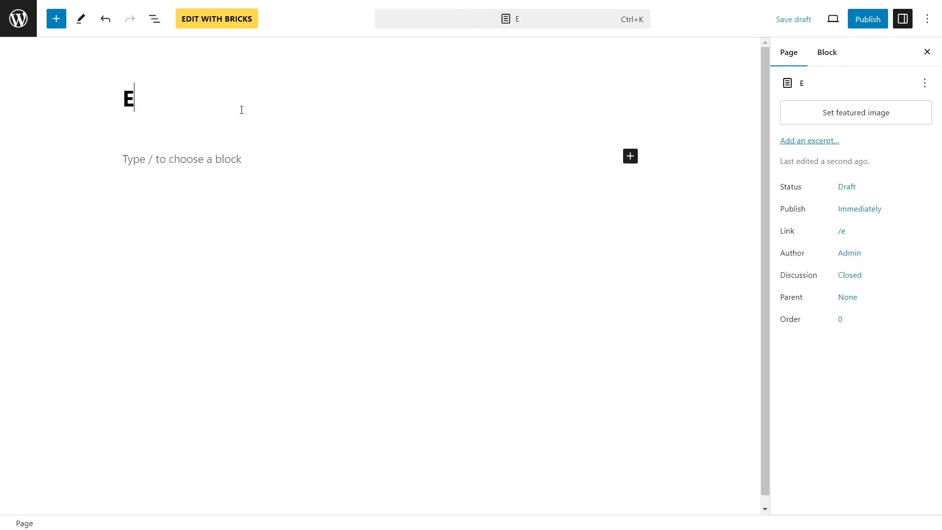
{"action": "type", "text": "vents Map"}
{"action": "left_click", "coordinate": [867, 19]}
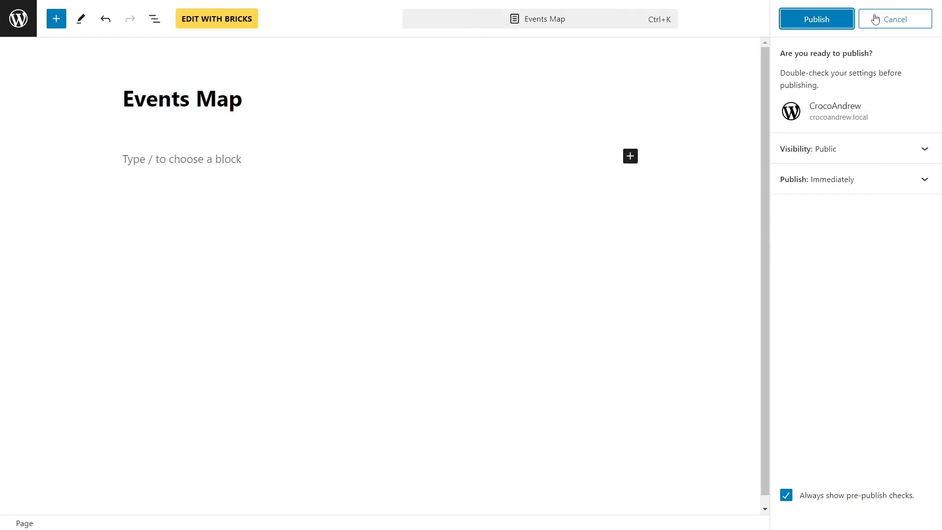
{"action": "left_click", "coordinate": [832, 20]}
{"action": "left_click", "coordinate": [227, 28]}
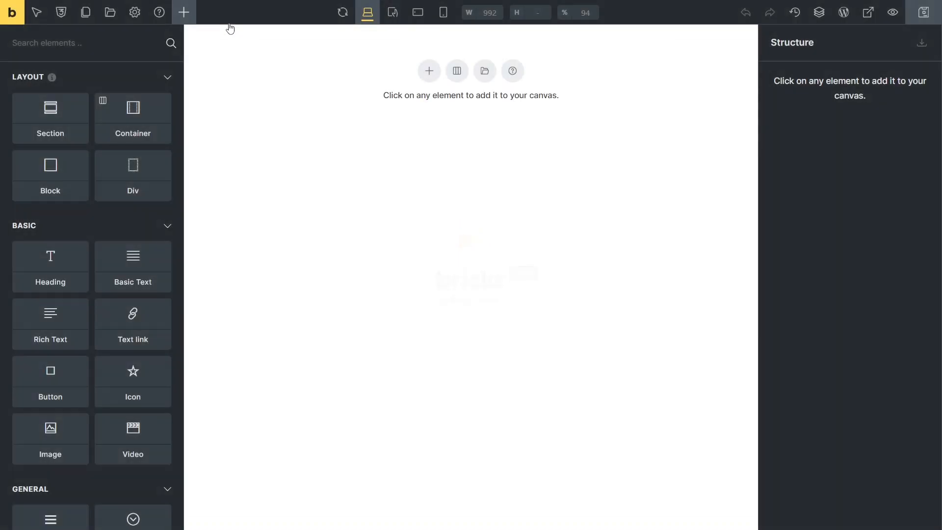
Add a Map Listing to a new section using Events Listing for Maps and the address field.
{"action": "left_click", "coordinate": [457, 71]}
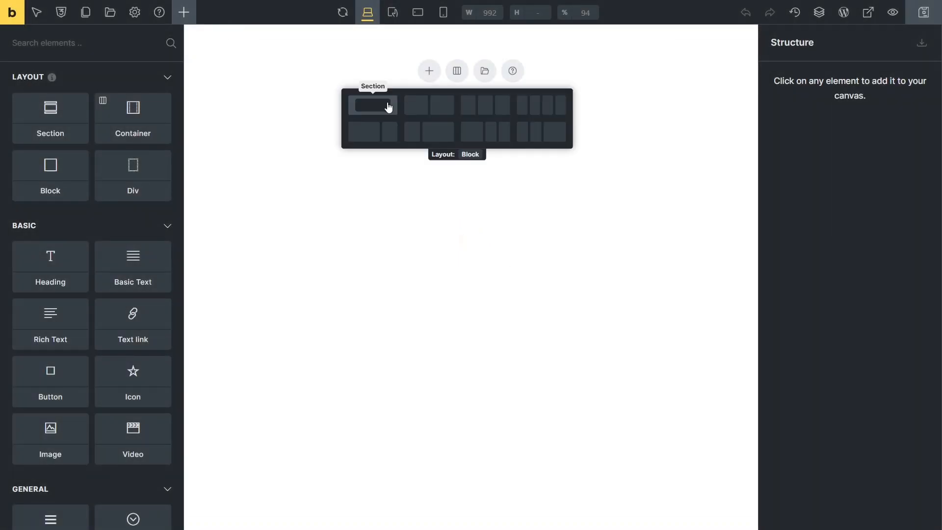
{"action": "left_click", "coordinate": [387, 105]}
{"action": "type", "text": "map"}
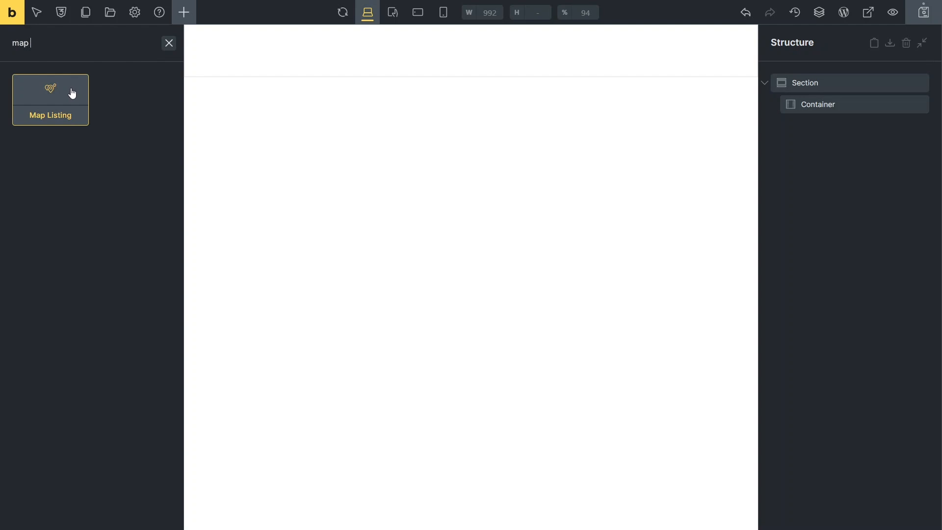
{"action": "left_click_drag", "start_coordinate": [72, 93], "coordinate": [230, 52]}
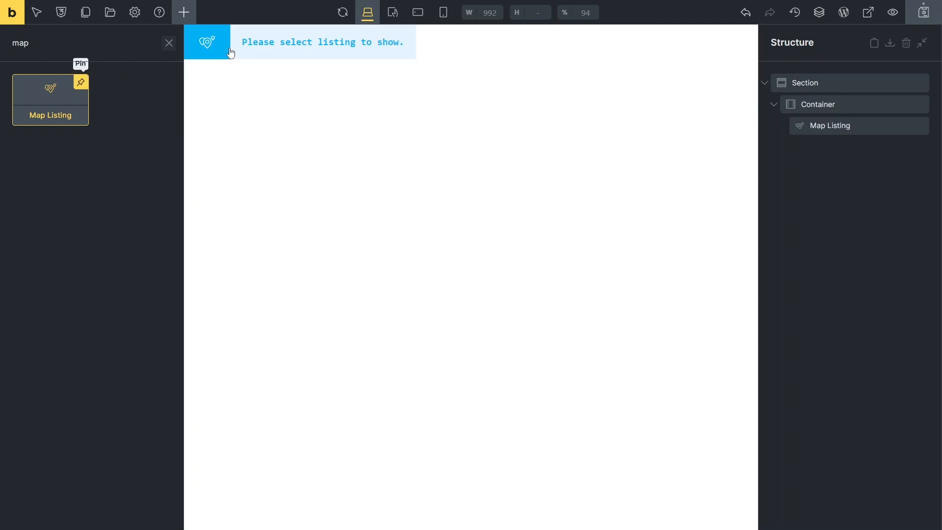
{"action": "left_click", "coordinate": [230, 52]}
{"action": "left_click", "coordinate": [167, 160]}
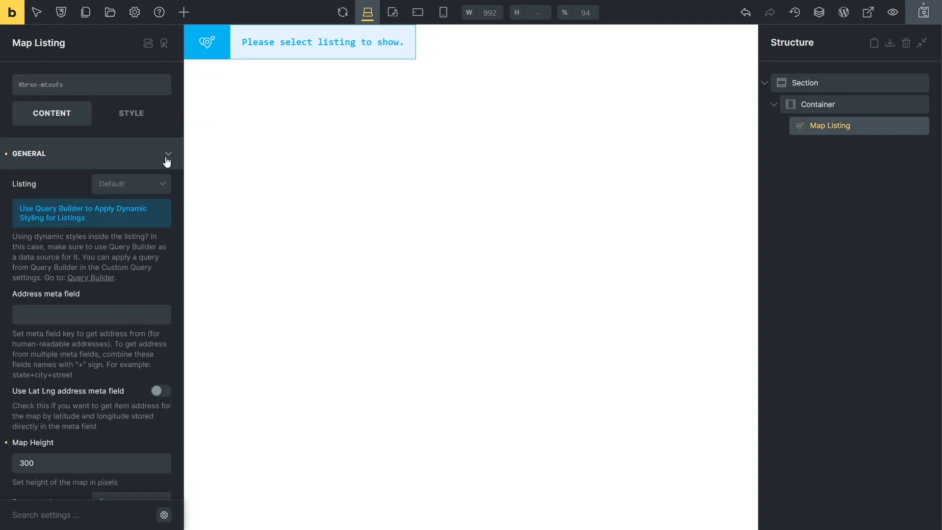
{"action": "left_click", "coordinate": [163, 183]}
{"action": "left_click", "coordinate": [138, 242]}
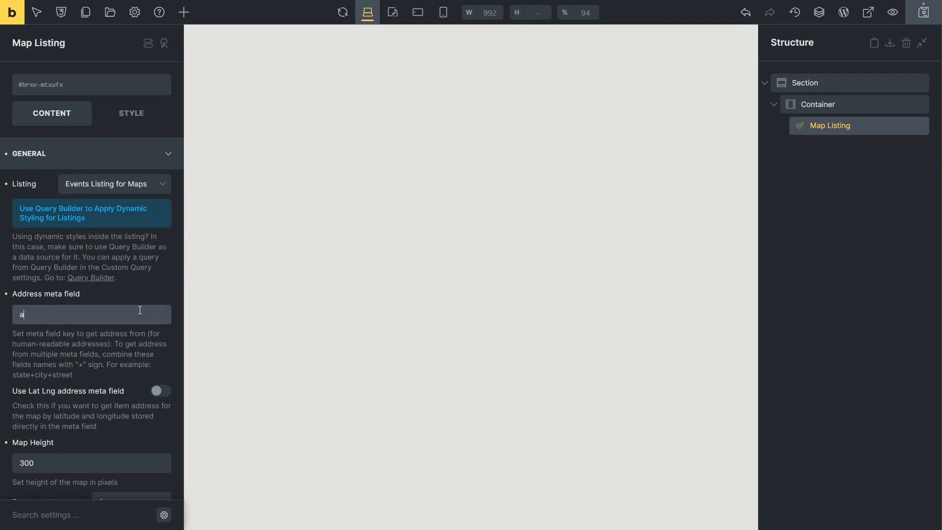
{"action": "type", "text": "ddress"}
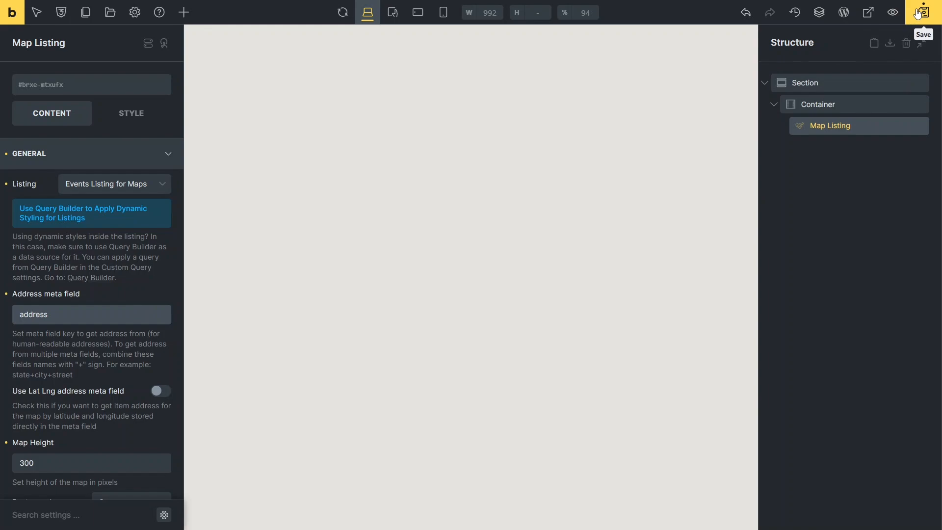
{"action": "left_click", "coordinate": [917, 14]}
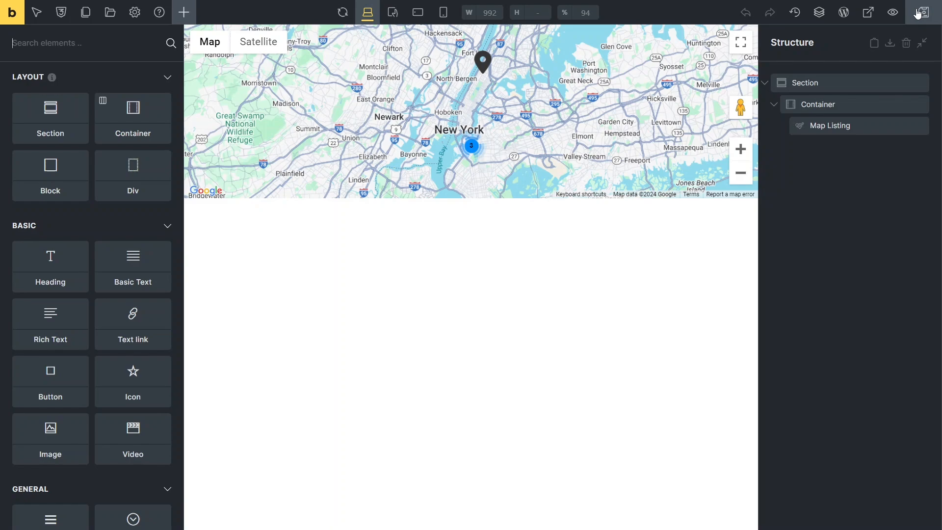
Give the map a 600 px height and 100 px top margin, save, and preview the page.
{"action": "left_click", "coordinate": [643, 92]}
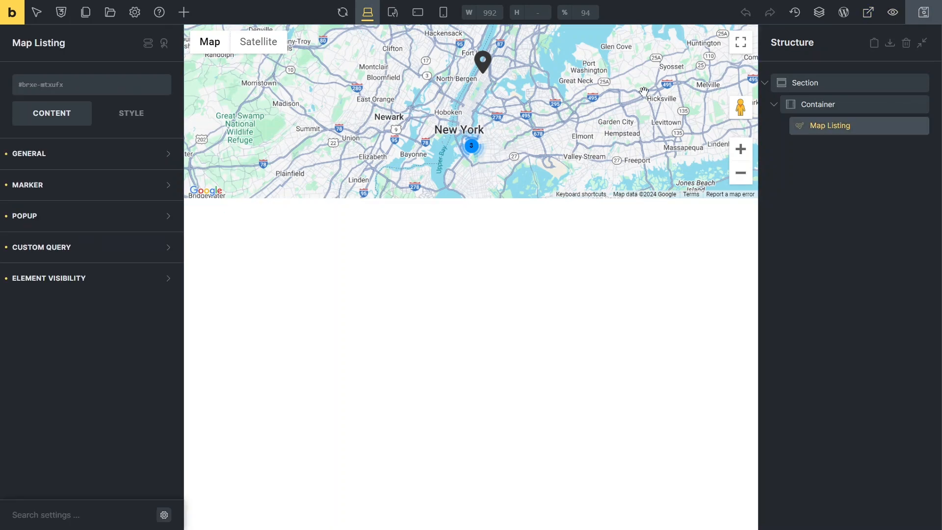
{"action": "left_click", "coordinate": [169, 156]}
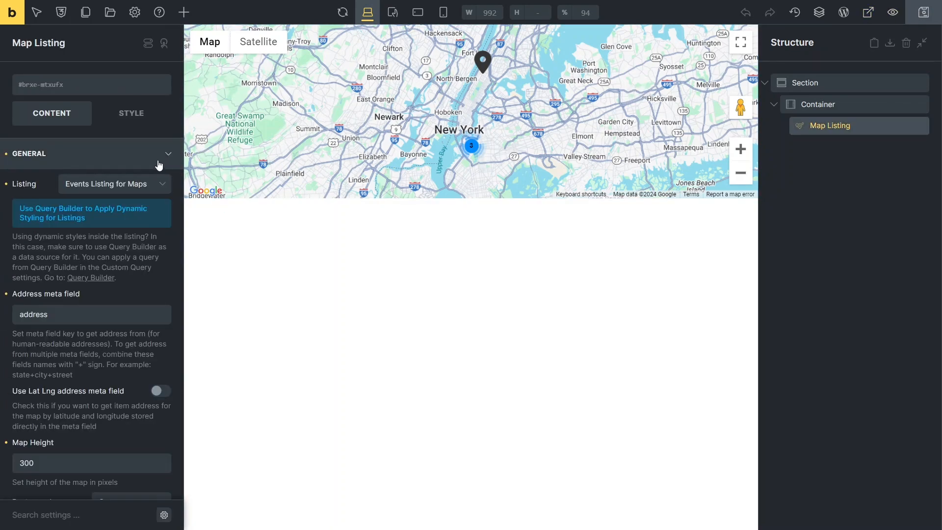
{"action": "left_click_drag", "start_coordinate": [49, 463], "coordinate": [2, 457]}
{"action": "type", "text": "600"}
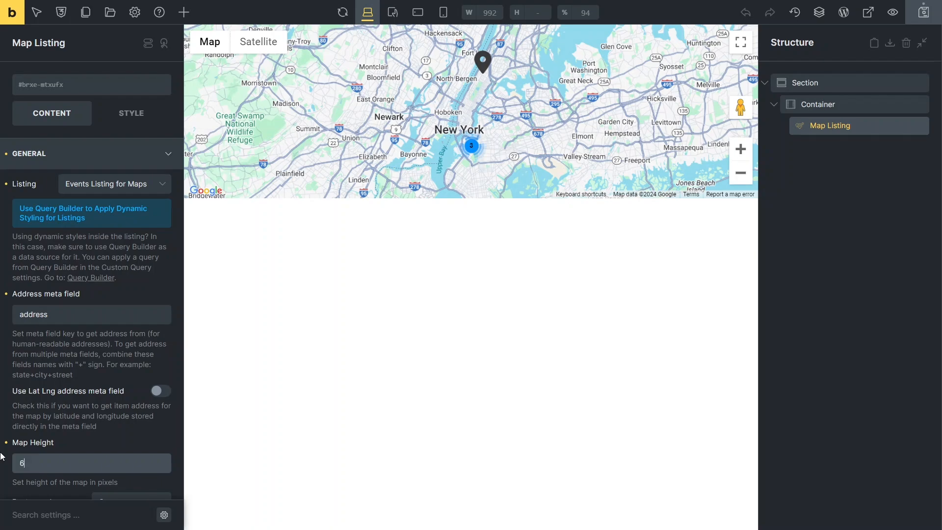
{"action": "left_click", "coordinate": [126, 123]}
{"action": "left_click", "coordinate": [124, 153]}
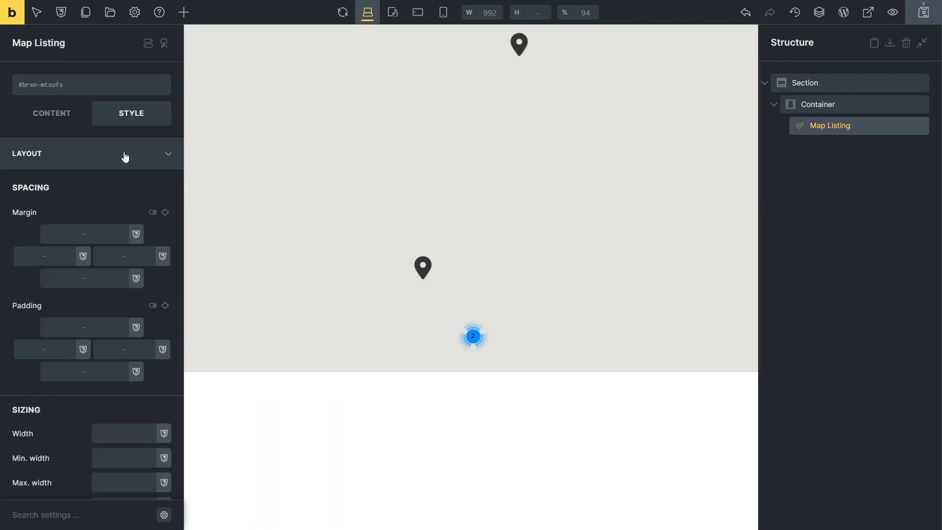
{"action": "left_click", "coordinate": [105, 233]}
{"action": "type", "text": "100"}
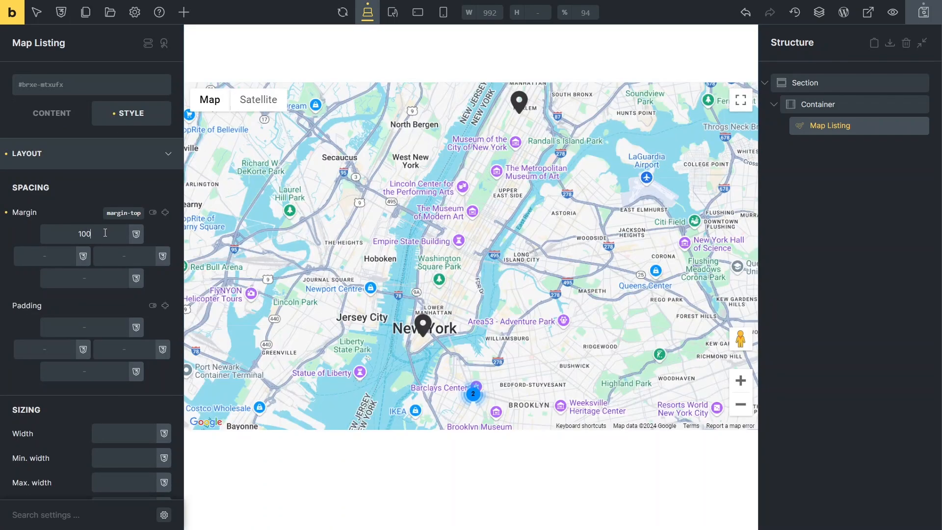
{"action": "left_click", "coordinate": [926, 16]}
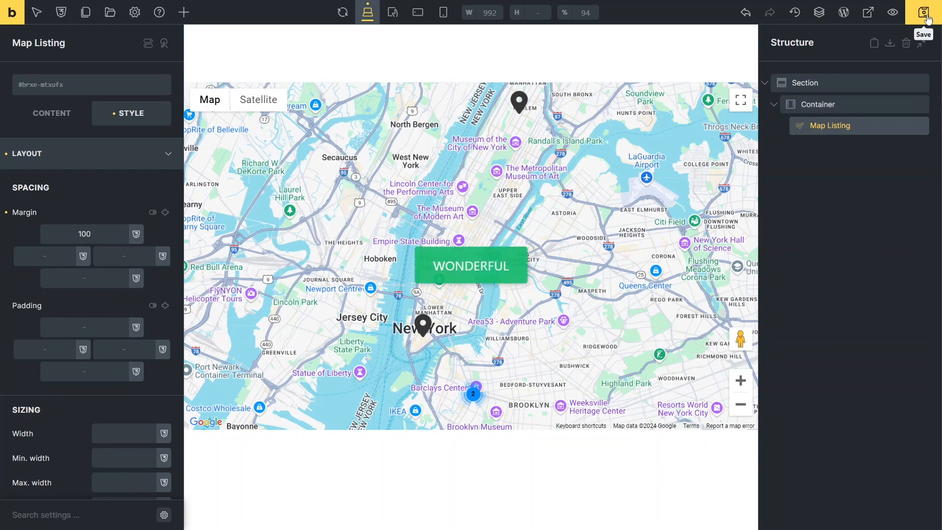
{"action": "left_click", "coordinate": [893, 13]}
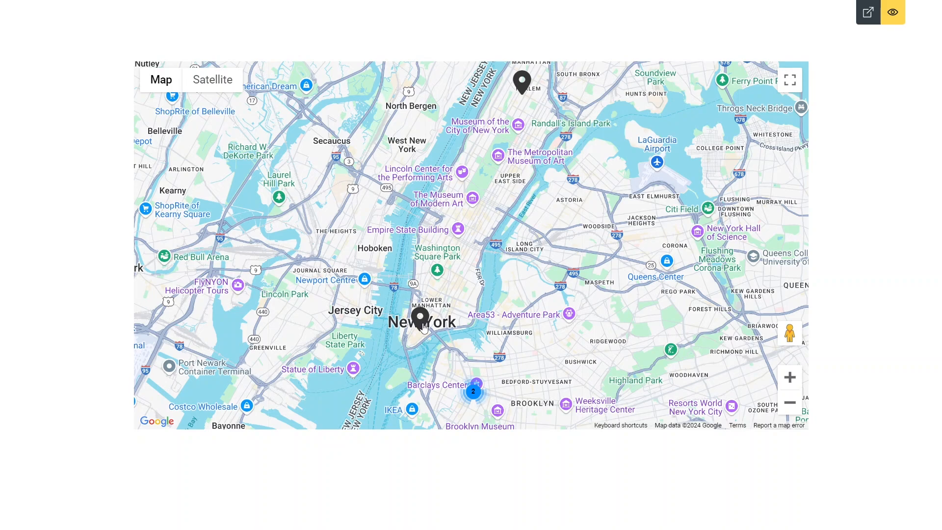
Test the New York marker popup, zoom into the Brooklyn cluster, then exit the preview.
{"action": "left_click", "coordinate": [420, 318]}
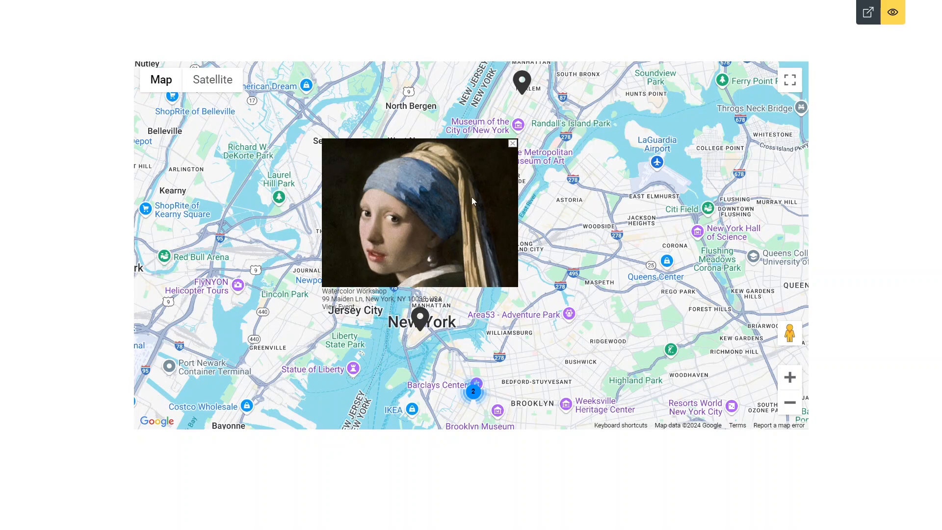
{"action": "left_click", "coordinate": [512, 143]}
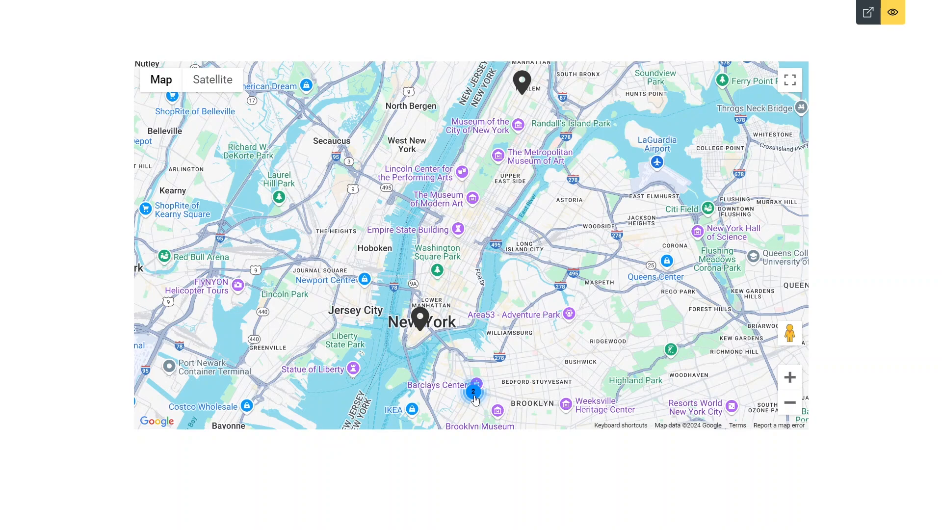
{"action": "left_click", "coordinate": [474, 392]}
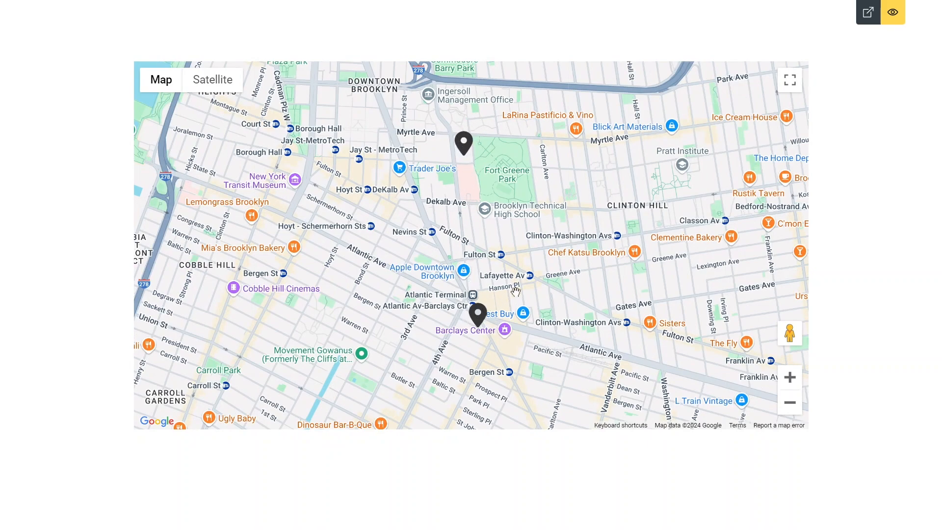
{"action": "left_click", "coordinate": [892, 14]}
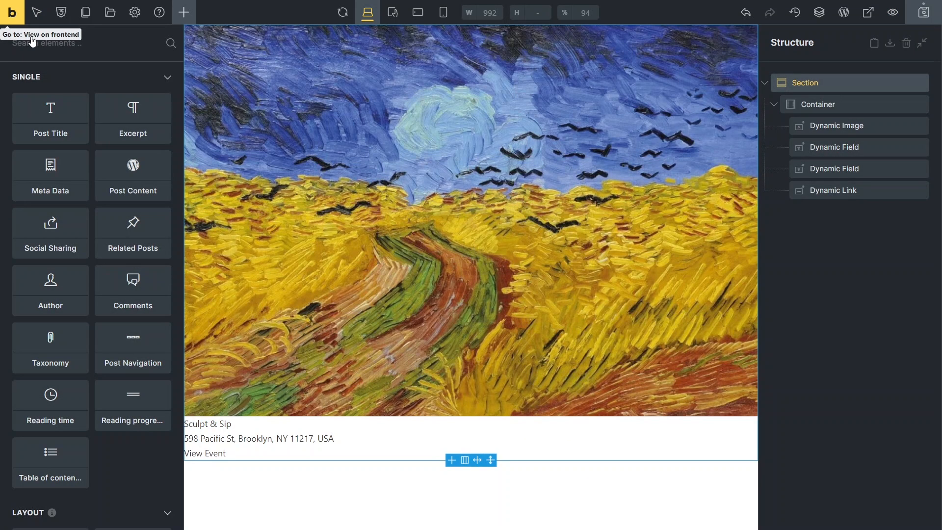
Give the card's outer section a white background.
{"action": "left_click", "coordinate": [802, 83]}
{"action": "left_click", "coordinate": [156, 161]}
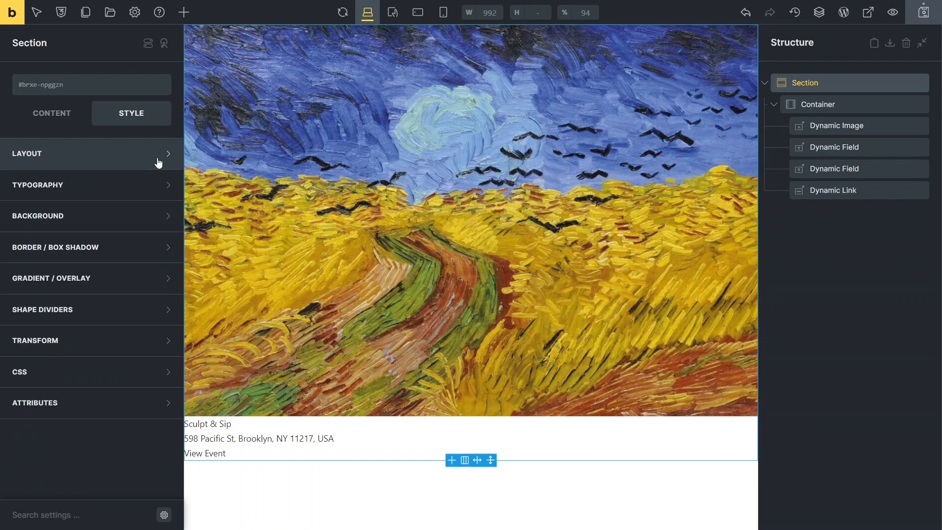
{"action": "left_click", "coordinate": [164, 217]}
{"action": "left_click", "coordinate": [163, 245]}
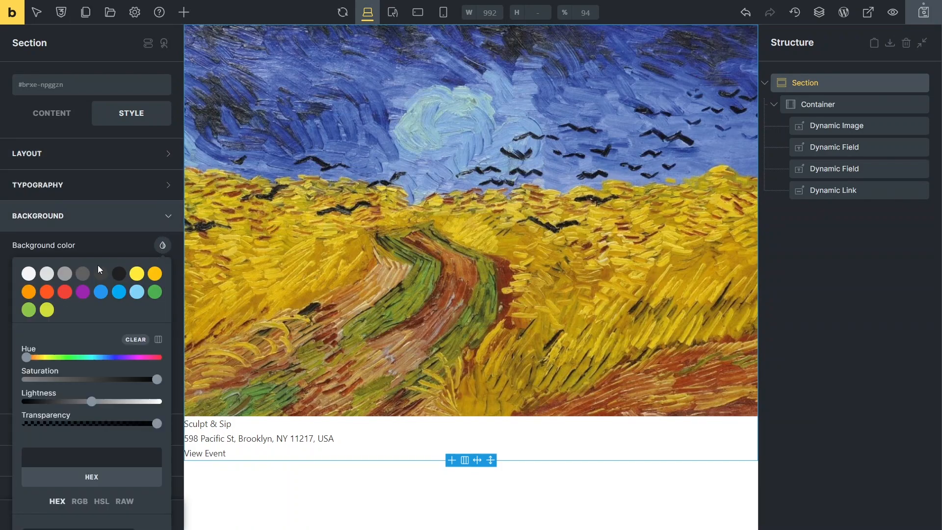
{"action": "left_click", "coordinate": [29, 273]}
{"action": "left_click", "coordinate": [163, 245]}
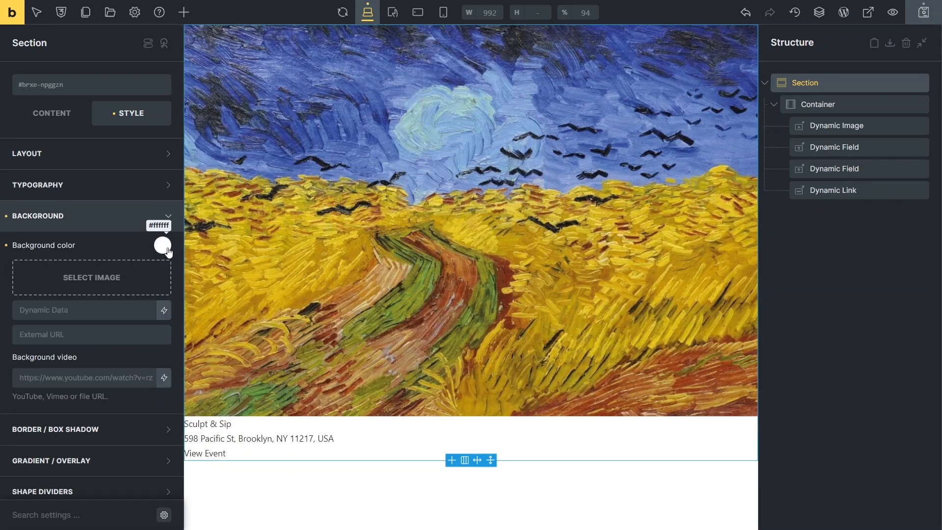
Set the section's linked border radius to 8.
{"action": "left_click", "coordinate": [165, 427]}
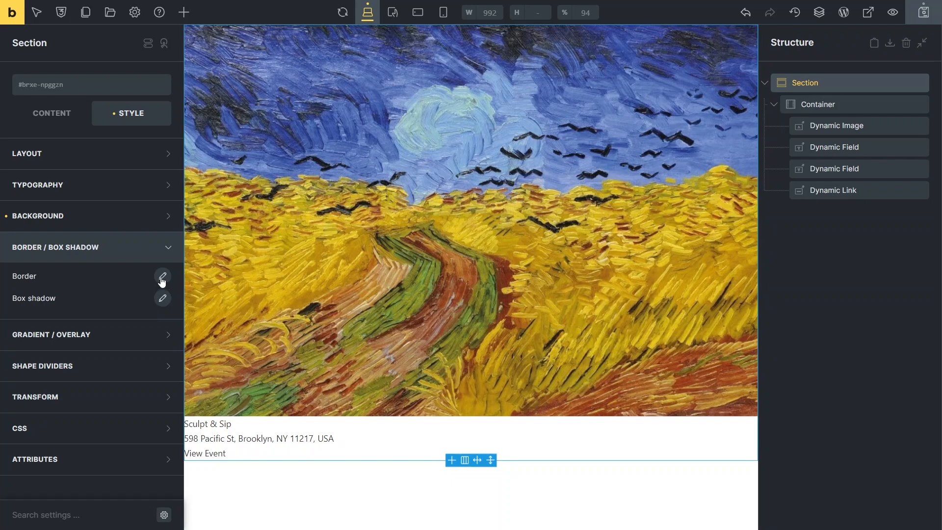
{"action": "left_click", "coordinate": [162, 276]}
{"action": "left_click", "coordinate": [152, 451]}
{"action": "left_click", "coordinate": [117, 492]}
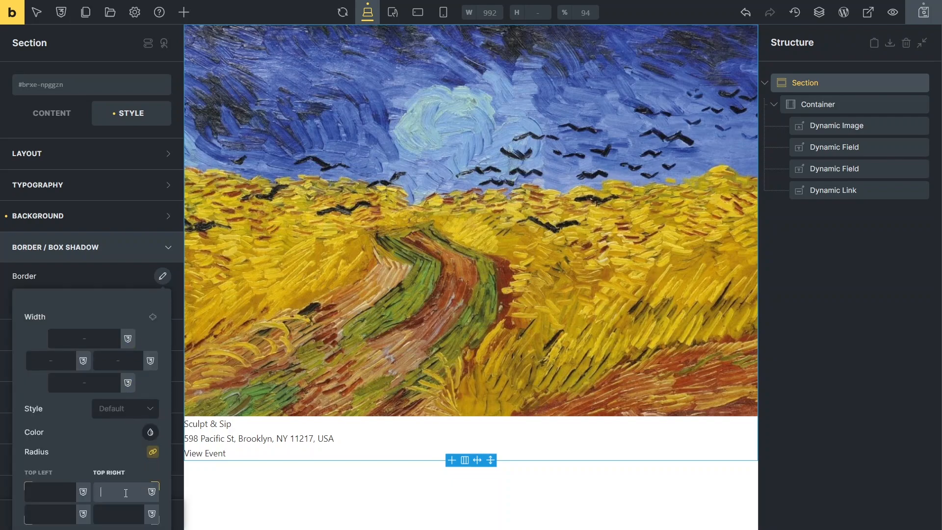
{"action": "type", "text": "8"}
{"action": "left_click", "coordinate": [163, 276]}
Add a grey box shadow to the section: X 1, Y 1, blur 19, spread 9.
{"action": "left_click", "coordinate": [163, 298]}
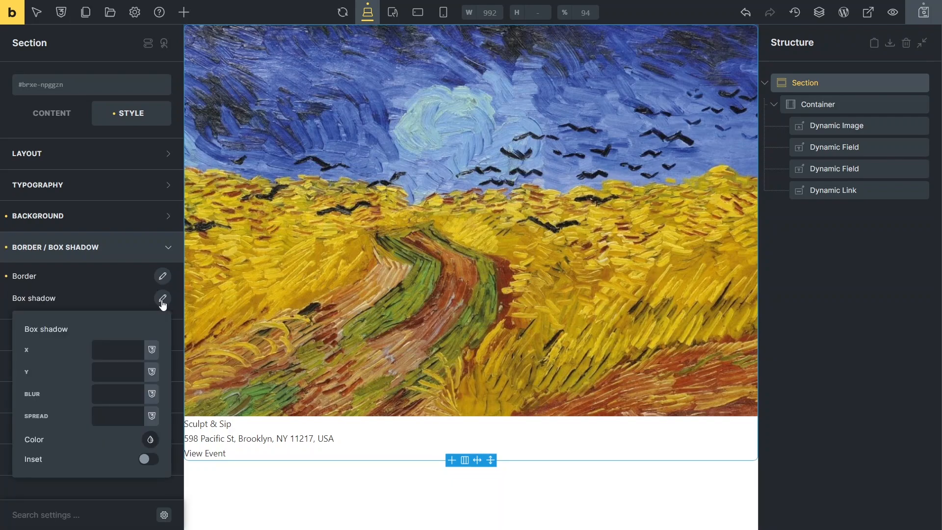
{"action": "left_click", "coordinate": [132, 348]}
{"action": "type", "text": "1"}
{"action": "key", "text": "Tab"}
{"action": "type", "text": "1"}
{"action": "key", "text": "Tab"}
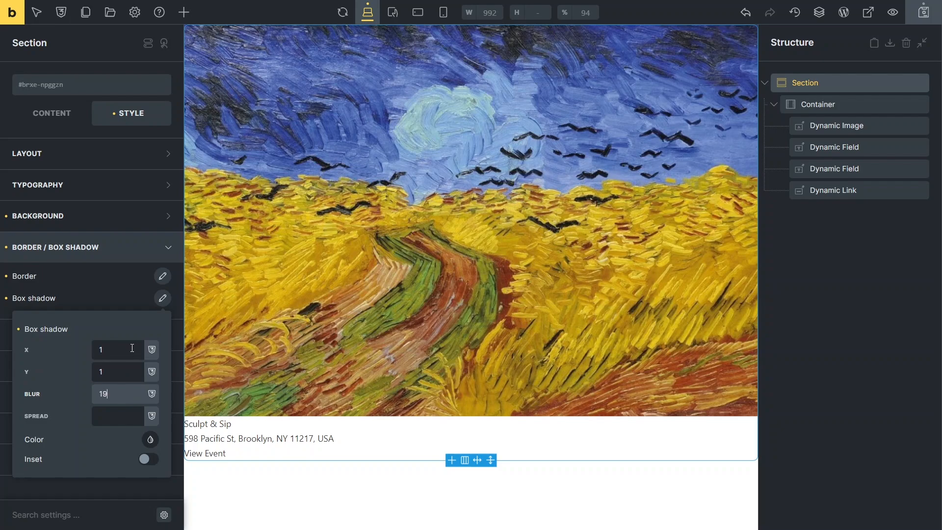
{"action": "key", "text": "Tab"}
{"action": "left_click", "coordinate": [150, 440]}
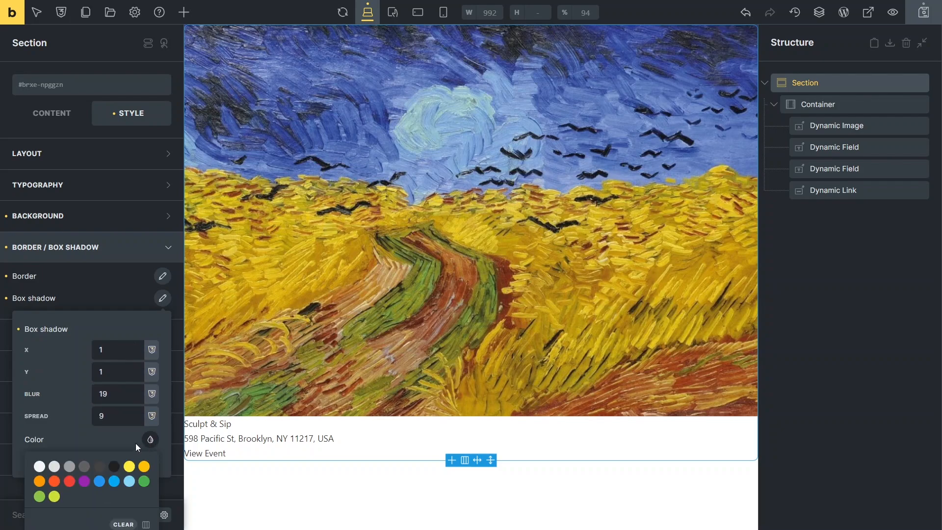
{"action": "left_click", "coordinate": [69, 466]}
{"action": "left_click", "coordinate": [162, 297]}
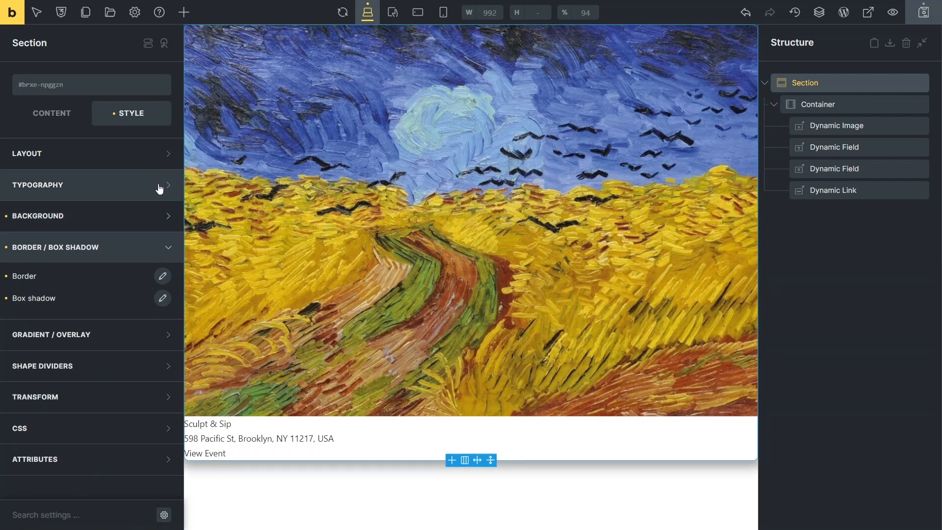
Set the section's layout overflow to hidden.
{"action": "left_click", "coordinate": [166, 155]}
{"action": "scroll", "coordinate": [123, 265], "scroll_direction": "down", "scroll_amount": 10}
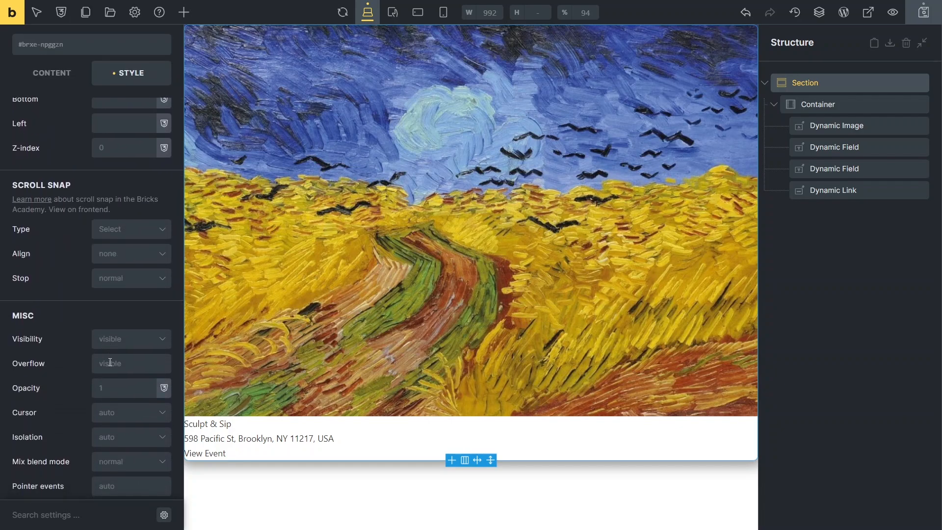
{"action": "left_click", "coordinate": [110, 362]}
{"action": "type", "text": "hidden"}
{"action": "left_click", "coordinate": [72, 352]}
Wrap the event title in a new block and move the address field into it.
{"action": "left_click", "coordinate": [834, 147]}
{"action": "right_click", "coordinate": [804, 147]}
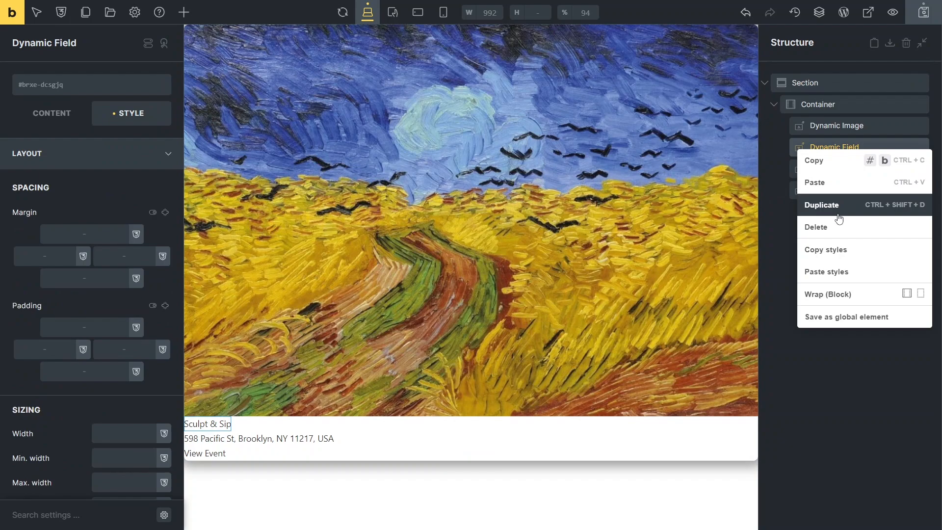
{"action": "left_click", "coordinate": [840, 295]}
{"action": "mouse_move", "coordinate": [834, 191]}
{"action": "left_mouse_down"}
{"action": "mouse_move", "coordinate": [821, 208]}
{"action": "mouse_move", "coordinate": [832, 210]}
{"action": "mouse_move", "coordinate": [827, 202]}
{"action": "left_mouse_up"}
{"action": "left_click", "coordinate": [822, 151]}
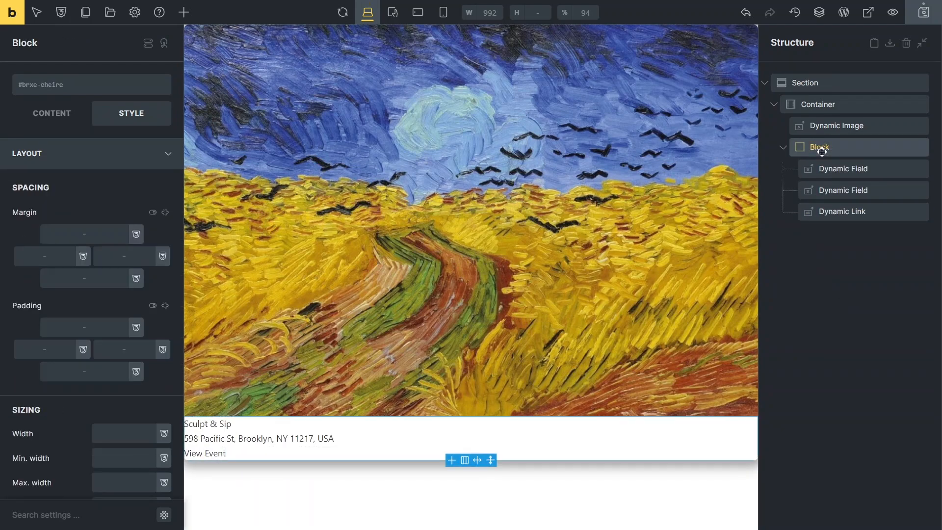
Give the text block 10 padding on all four sides.
{"action": "left_click", "coordinate": [114, 327]}
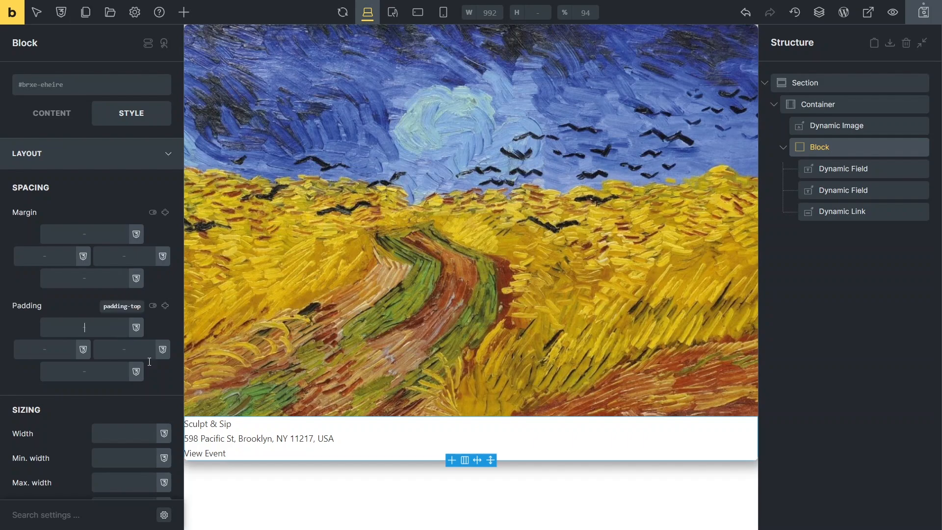
{"action": "type", "text": "10"}
{"action": "key", "text": "Tab"}
{"action": "type", "text": "10"}
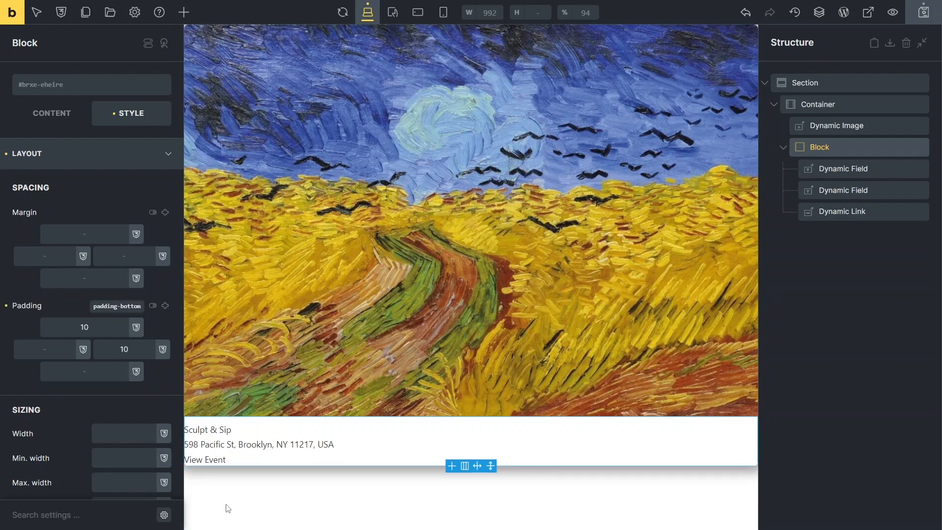
{"action": "key", "text": "Tab"}
{"action": "type", "text": "10"}
{"action": "key", "text": "Tab"}
{"action": "type", "text": "10"}
{"action": "left_click", "coordinate": [227, 508]}
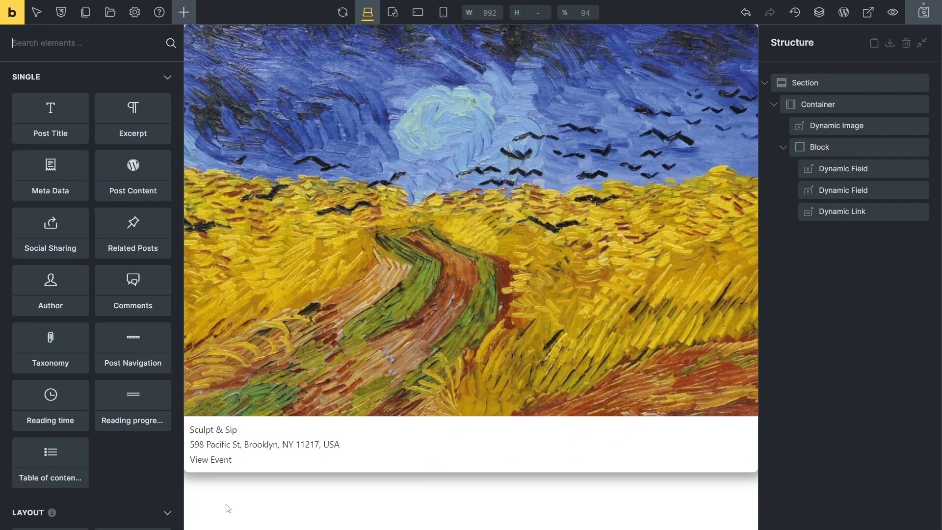
Change the event title's HTML tag to a bold heading.
{"action": "left_click", "coordinate": [814, 169]}
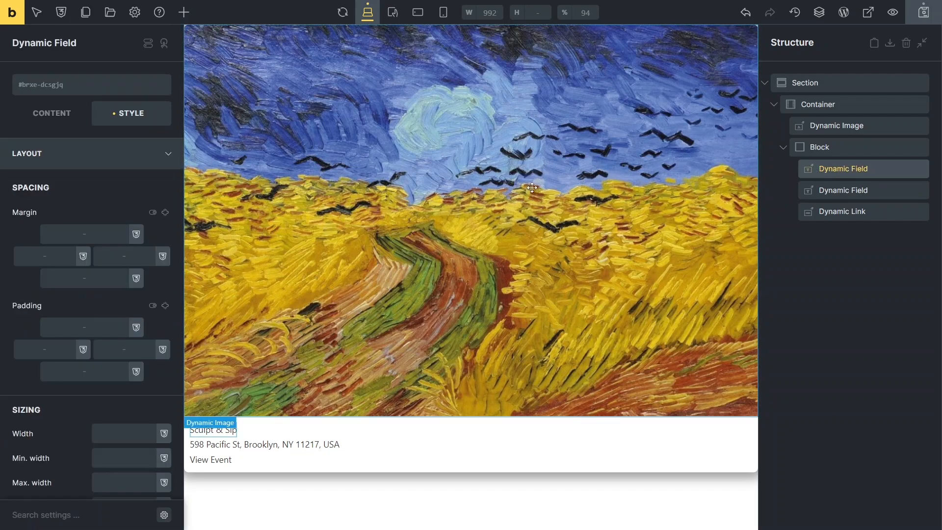
{"action": "left_click", "coordinate": [65, 118]}
{"action": "left_click", "coordinate": [68, 153]}
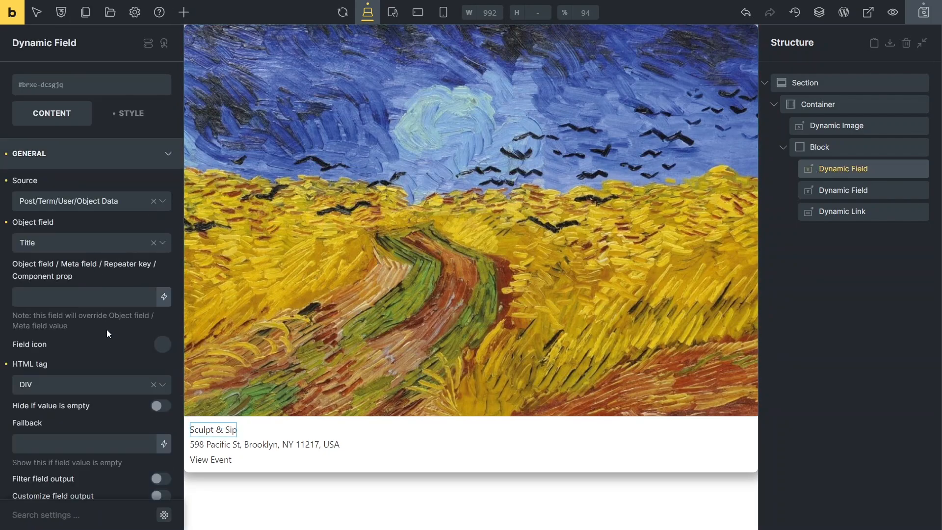
{"action": "left_click", "coordinate": [97, 387]}
{"action": "left_click", "coordinate": [86, 482]}
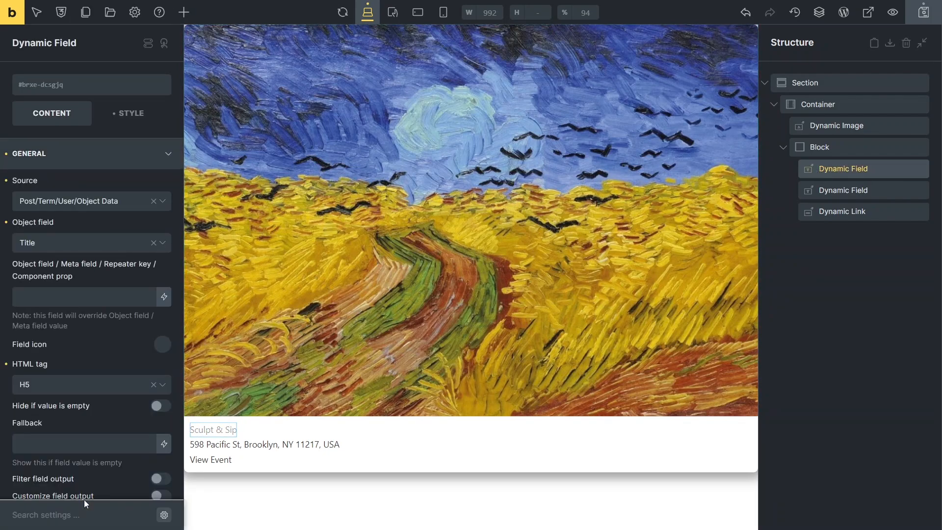
Set the address field's top and bottom margin to 5.
{"action": "left_click", "coordinate": [205, 446]}
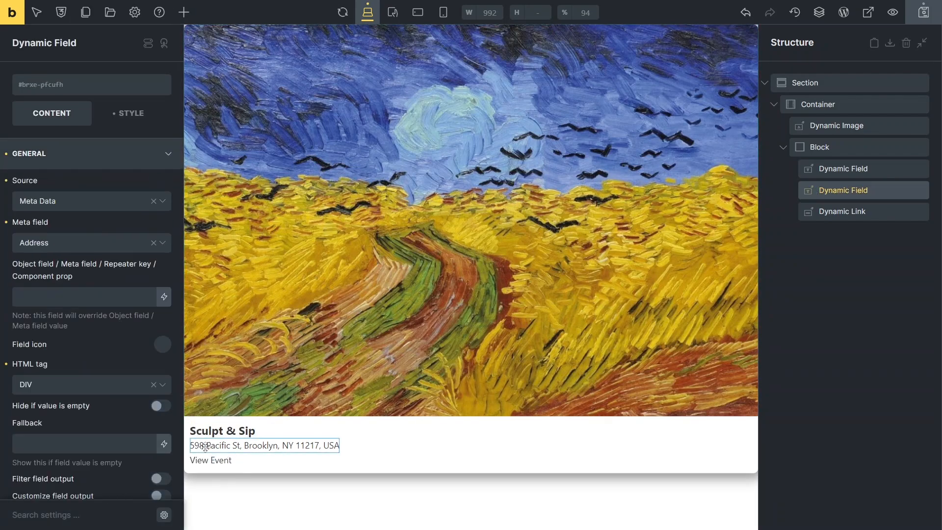
{"action": "left_click", "coordinate": [119, 115]}
{"action": "left_click", "coordinate": [124, 154]}
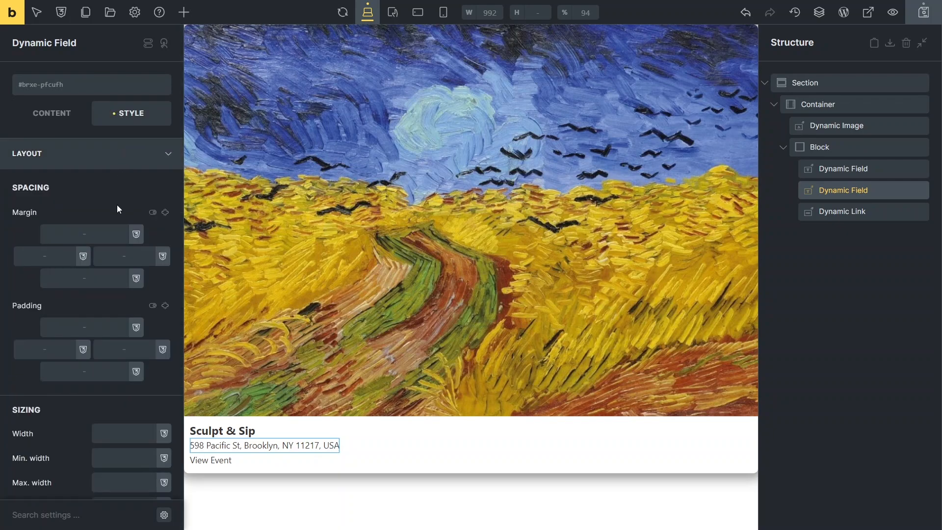
{"action": "left_click", "coordinate": [108, 234]}
{"action": "type", "text": "5"}
{"action": "left_click", "coordinate": [97, 277]}
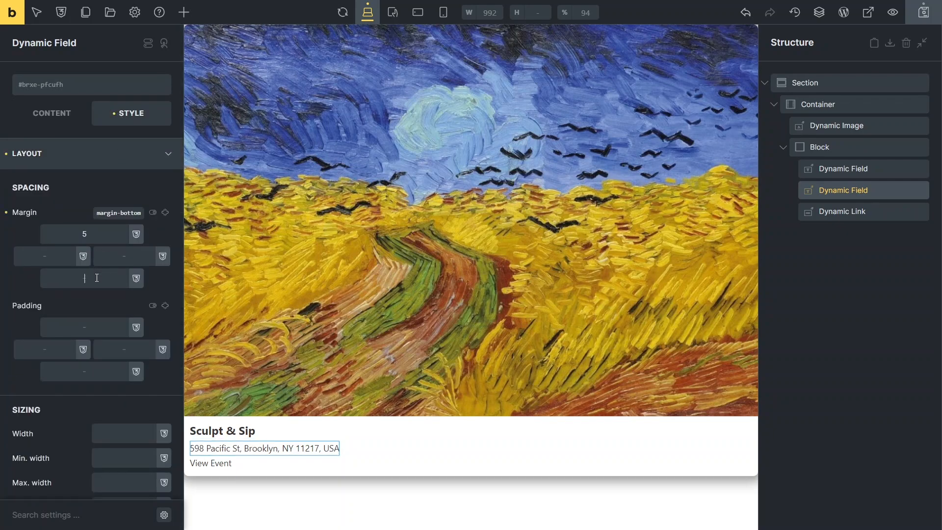
{"action": "type", "text": "5"}
Centre the View Event link, colour it blue #2196f3, and save the template.
{"action": "left_click", "coordinate": [206, 465]}
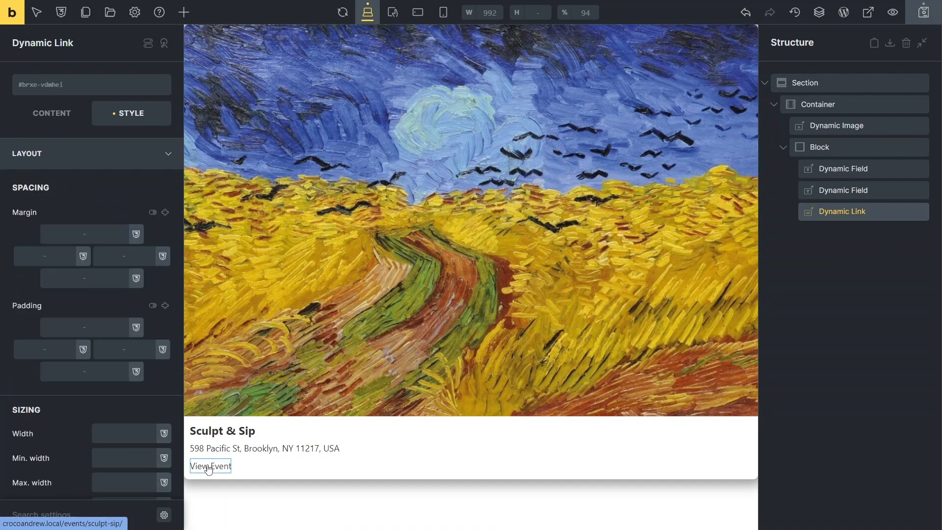
{"action": "scroll", "coordinate": [125, 431], "scroll_direction": "down", "scroll_amount": 15}
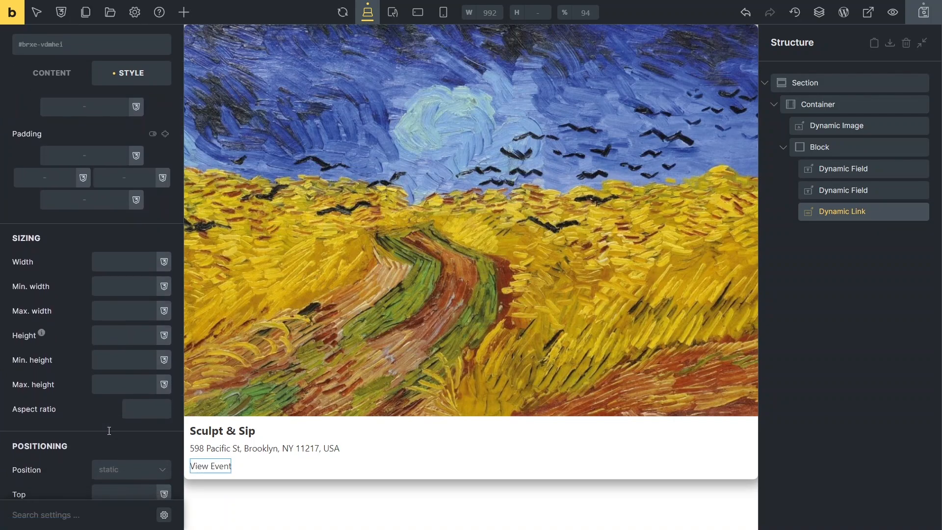
{"action": "scroll", "coordinate": [90, 432], "scroll_direction": "down", "scroll_amount": 1}
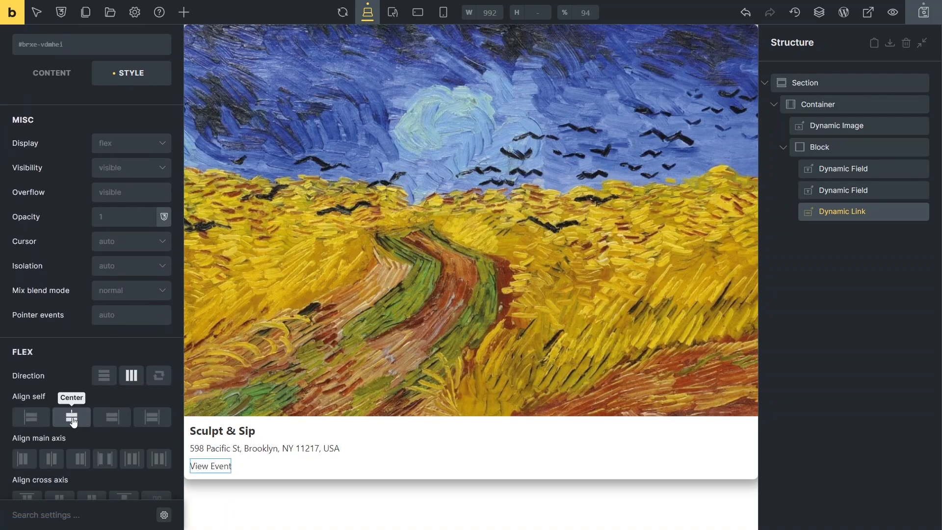
{"action": "left_click", "coordinate": [71, 417]}
{"action": "scroll", "coordinate": [74, 412], "scroll_direction": "down", "scroll_amount": 6}
{"action": "left_click", "coordinate": [164, 353]}
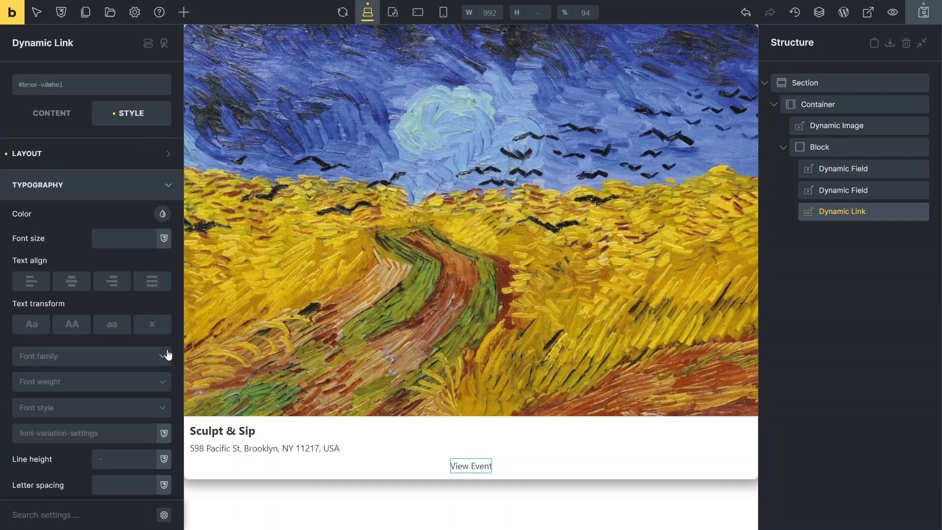
{"action": "left_click", "coordinate": [162, 214]}
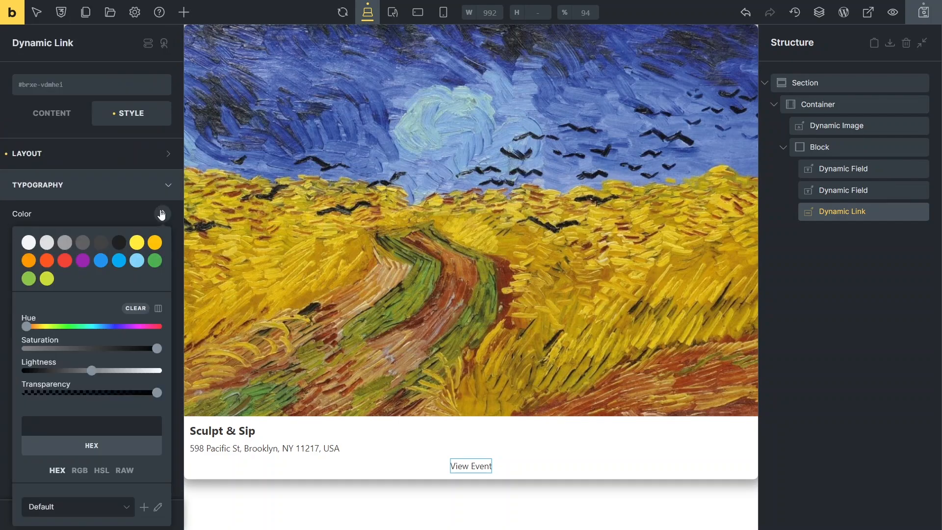
{"action": "left_click", "coordinate": [102, 261]}
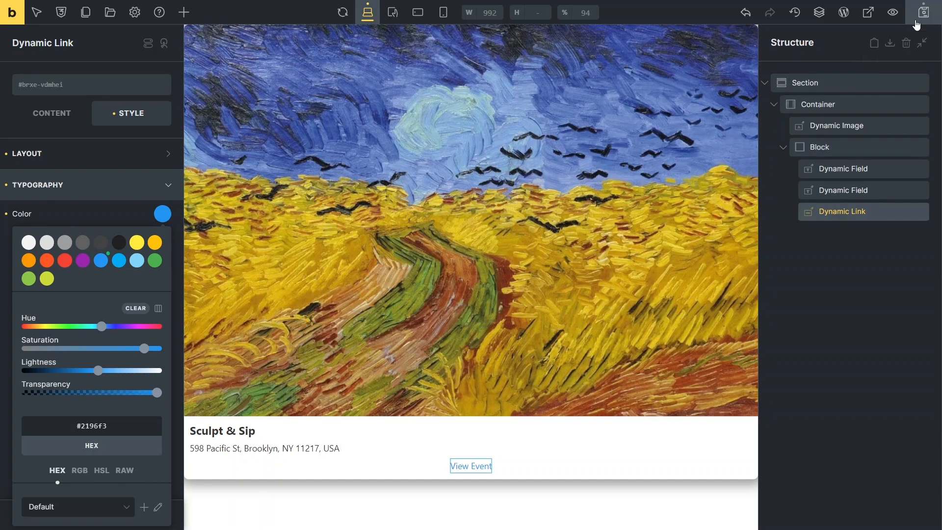
{"action": "left_click", "coordinate": [918, 22]}
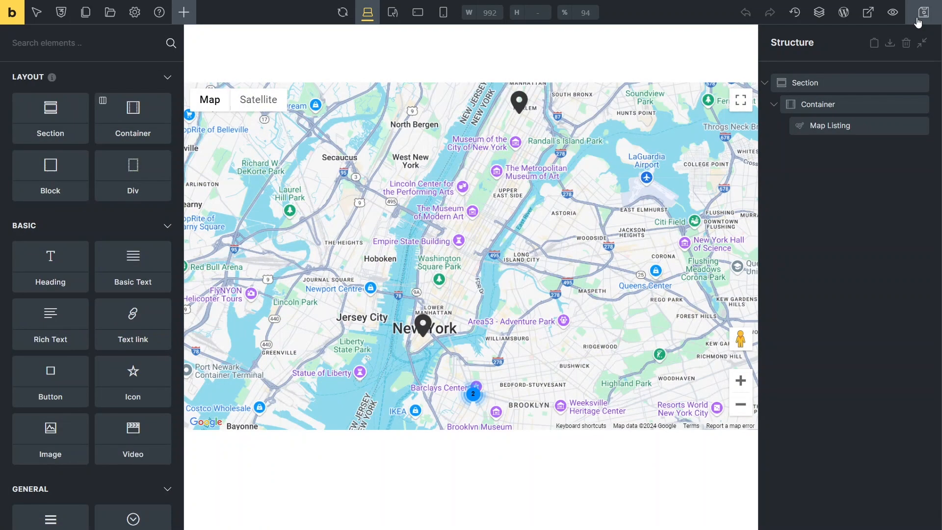
Review the Map Listing's general settings: Events Listing for Maps, address field, 600 px height, 6 posts.
{"action": "left_click", "coordinate": [820, 126]}
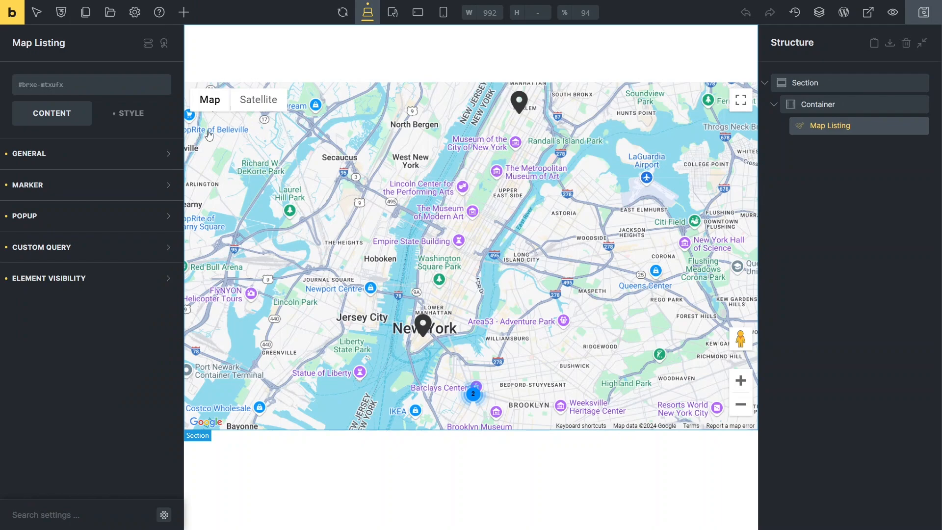
{"action": "left_click", "coordinate": [104, 157]}
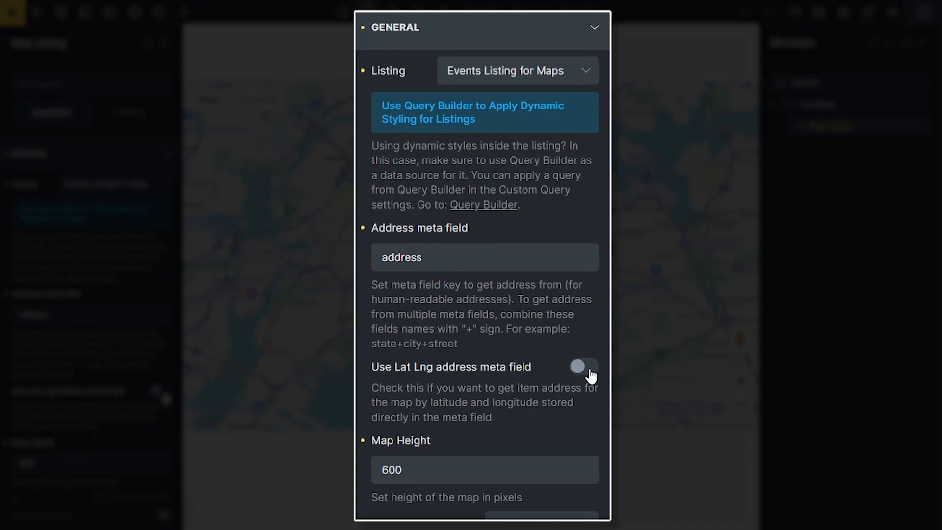
{"action": "scroll", "coordinate": [590, 375], "scroll_direction": "down", "scroll_amount": 5}
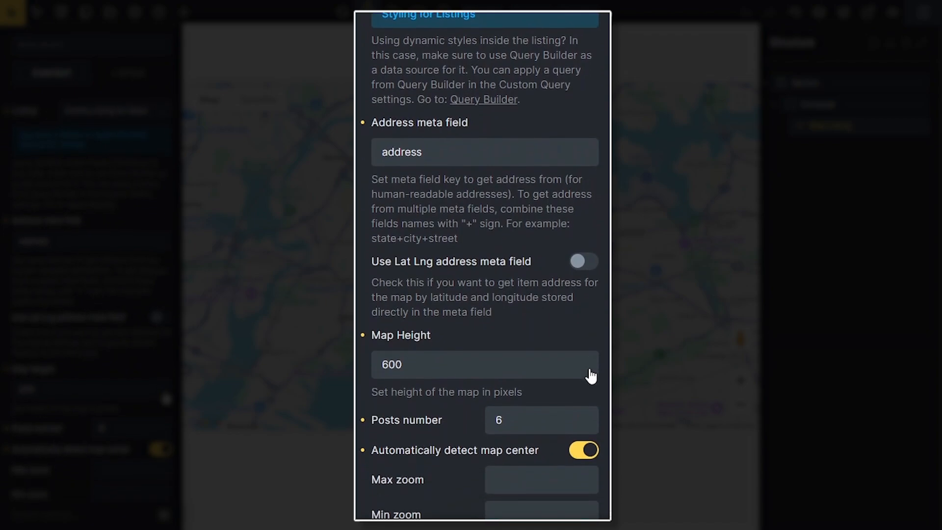
{"action": "scroll", "coordinate": [590, 368], "scroll_direction": "down", "scroll_amount": 3}
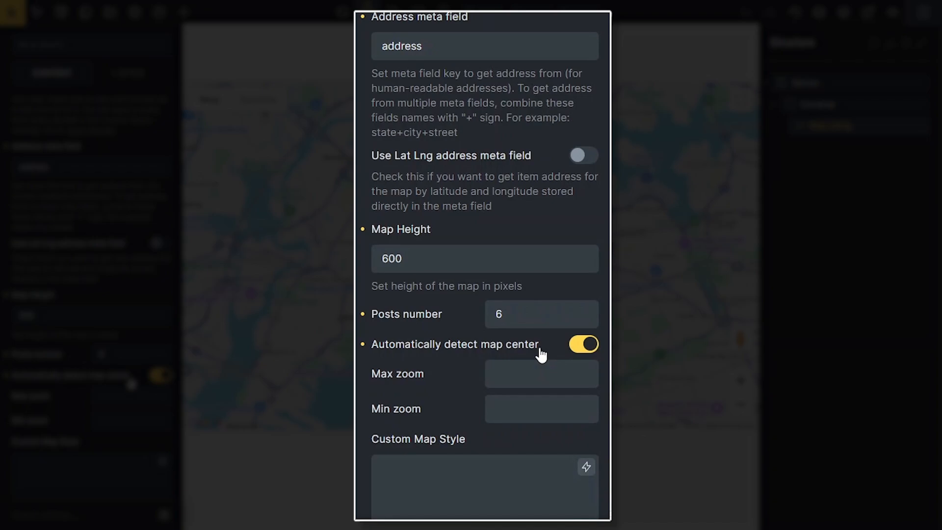
{"action": "scroll", "coordinate": [541, 355], "scroll_direction": "down", "scroll_amount": 3}
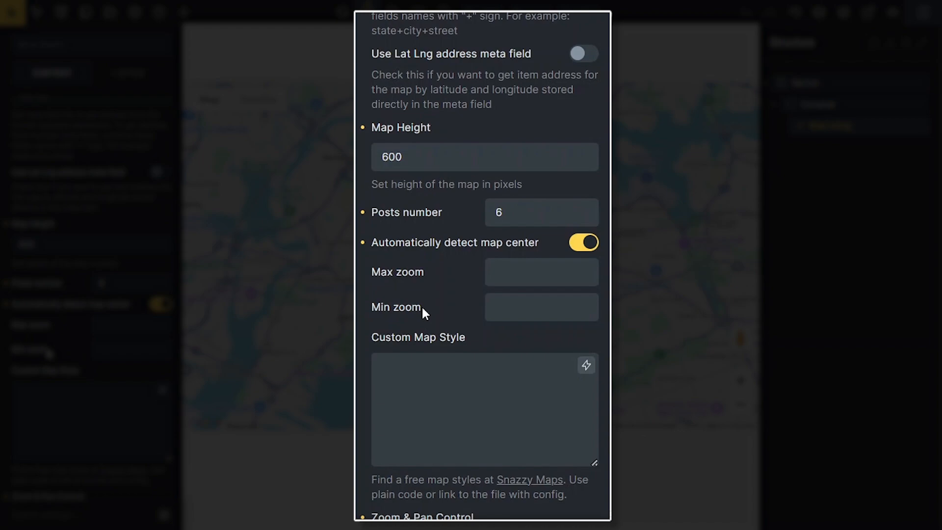
{"action": "scroll", "coordinate": [422, 305], "scroll_direction": "down", "scroll_amount": 2}
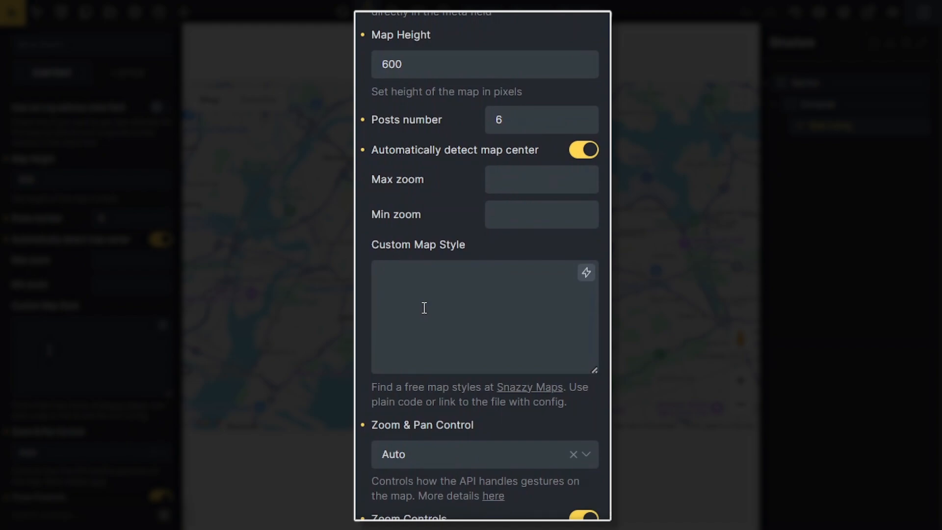
{"action": "scroll", "coordinate": [425, 307], "scroll_direction": "down", "scroll_amount": 3}
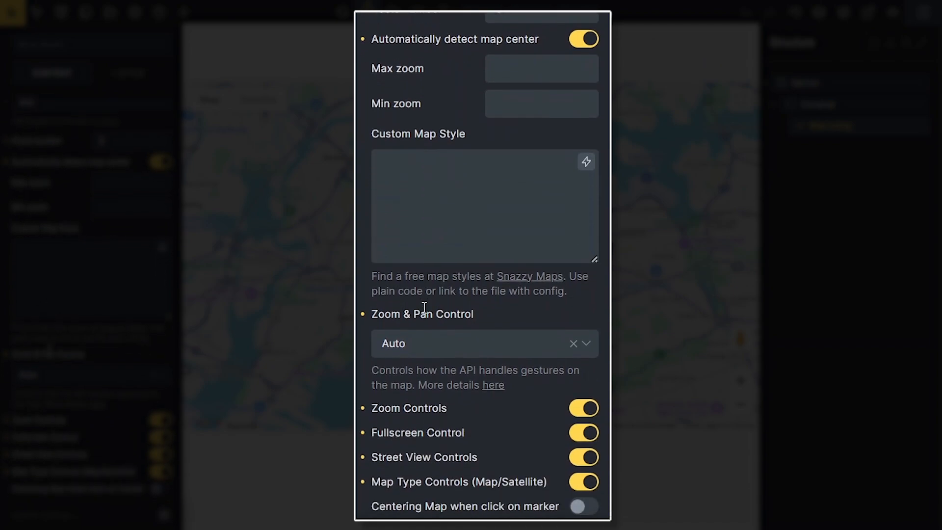
{"action": "scroll", "coordinate": [423, 309], "scroll_direction": "down", "scroll_amount": 1}
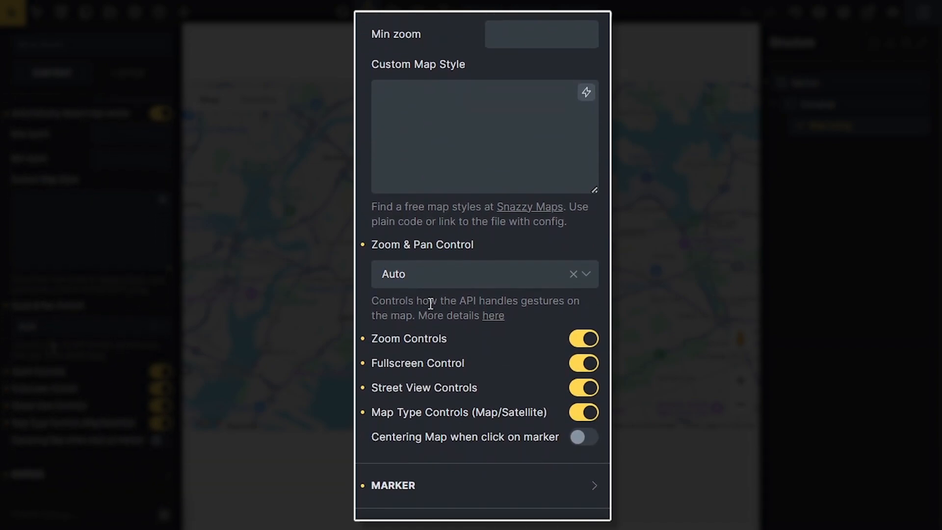
{"action": "left_click", "coordinate": [459, 284]}
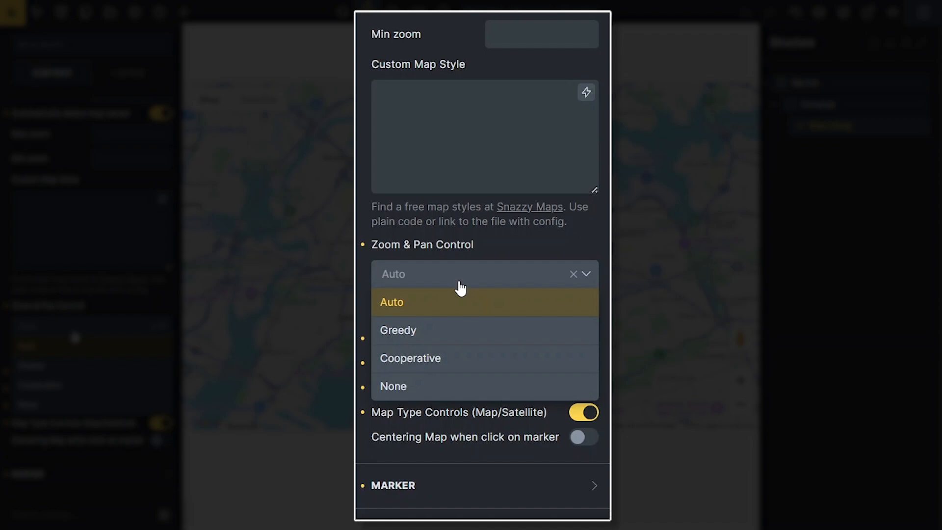
{"action": "left_click", "coordinate": [460, 289]}
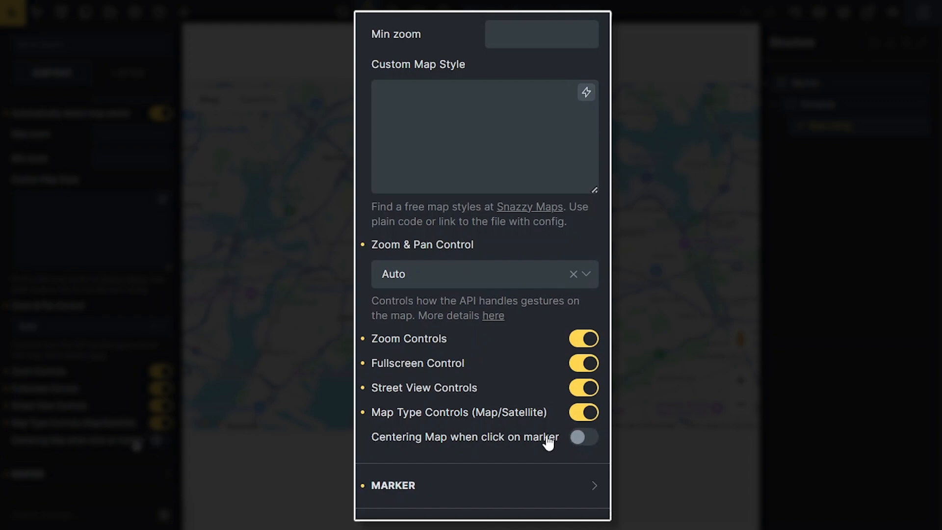
{"action": "scroll", "coordinate": [542, 442], "scroll_direction": "down", "scroll_amount": 3}
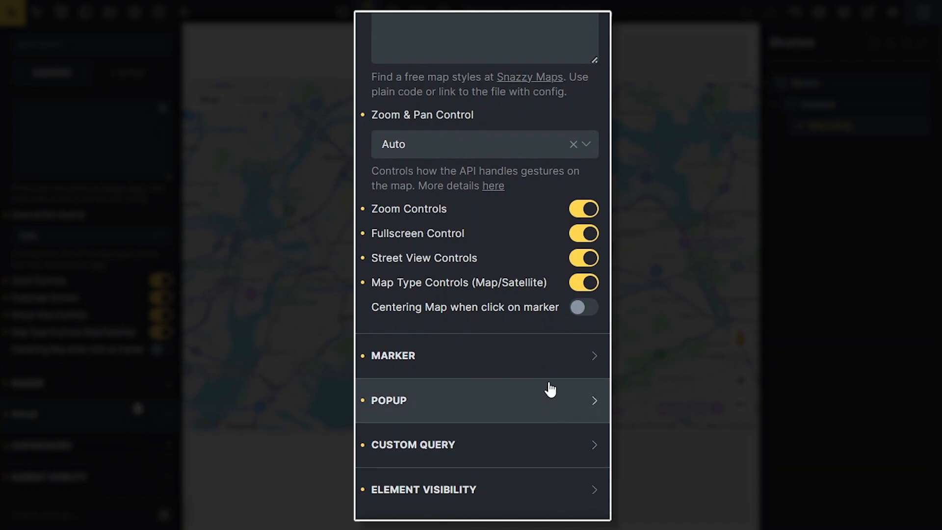
Switch the map markers to Text type labelled with the post title.
{"action": "left_click", "coordinate": [545, 372]}
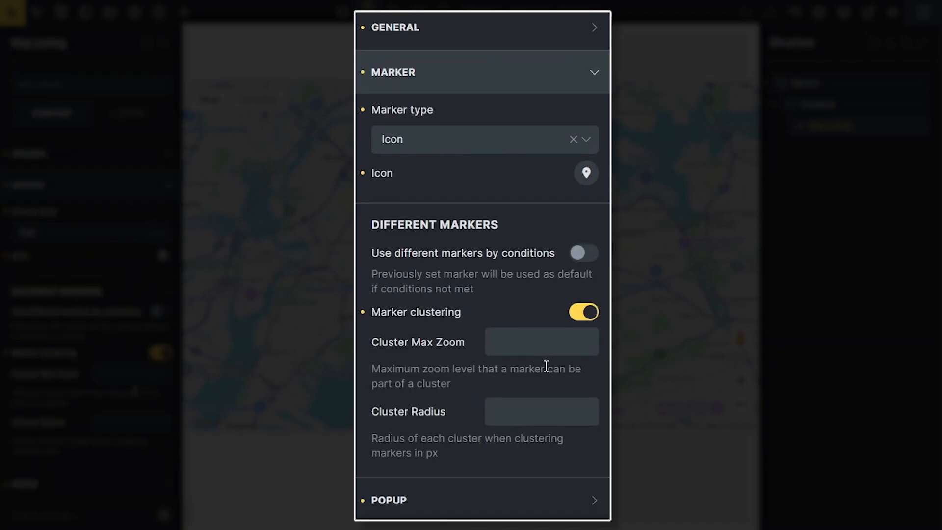
{"action": "left_click", "coordinate": [533, 148]}
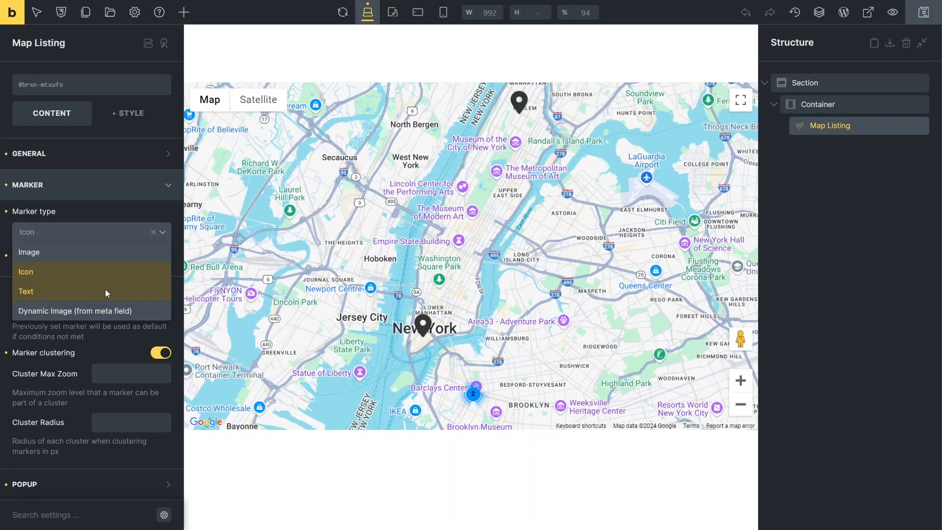
{"action": "left_click", "coordinate": [105, 292]}
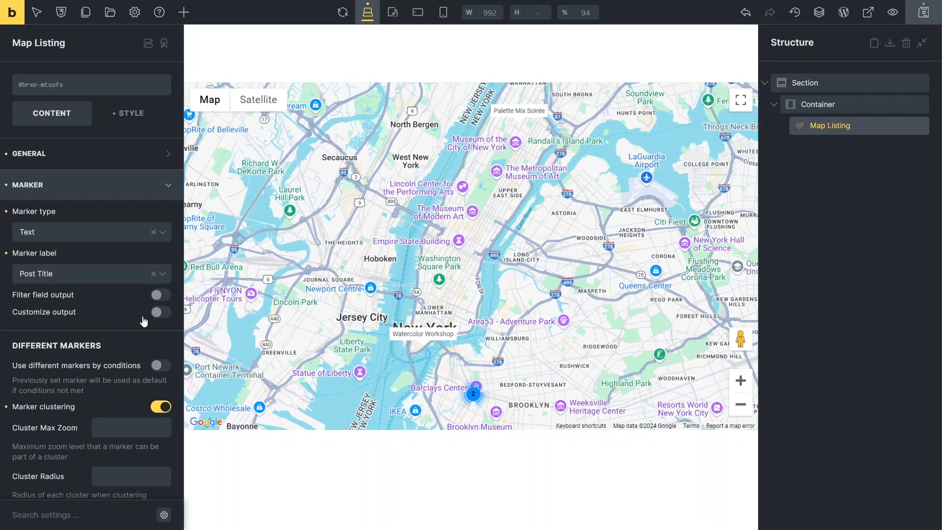
Toggle conditional markers on and back off, then select the Cluster Max Zoom field.
{"action": "left_click", "coordinate": [160, 365]}
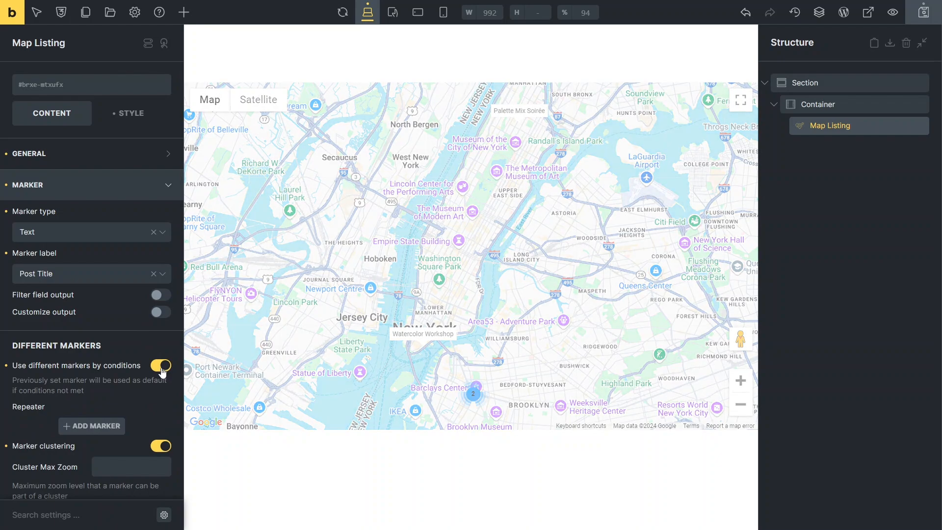
{"action": "left_click", "coordinate": [110, 426]}
{"action": "scroll", "coordinate": [110, 426], "scroll_direction": "down", "scroll_amount": 3}
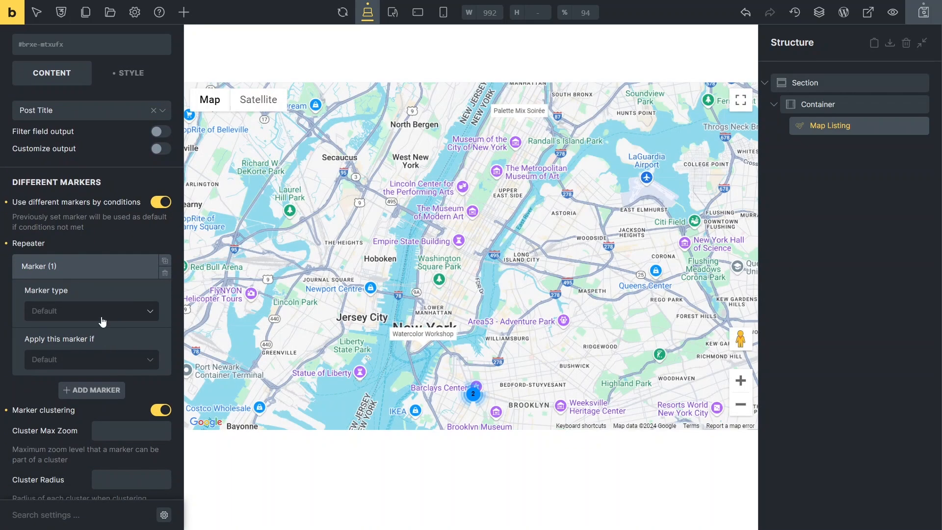
{"action": "left_click", "coordinate": [153, 205]}
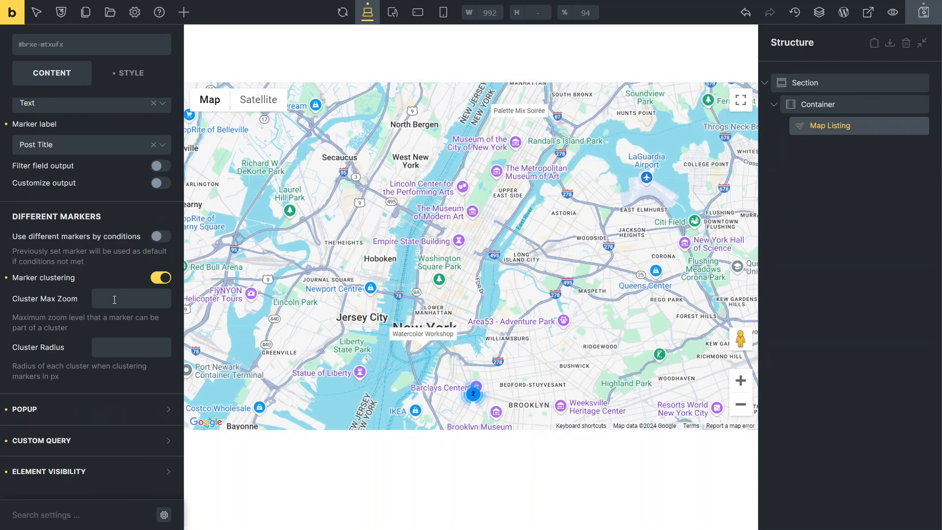
{"action": "left_click", "coordinate": [115, 300]}
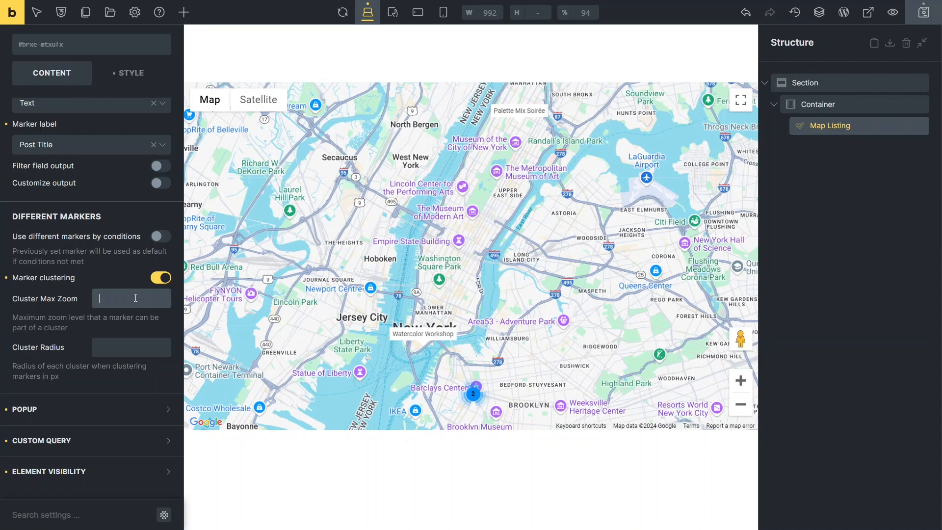
{"action": "left_click", "coordinate": [133, 298]}
Set the marker popup width to 200 and its vertical offset to 0.
{"action": "left_click", "coordinate": [114, 408]}
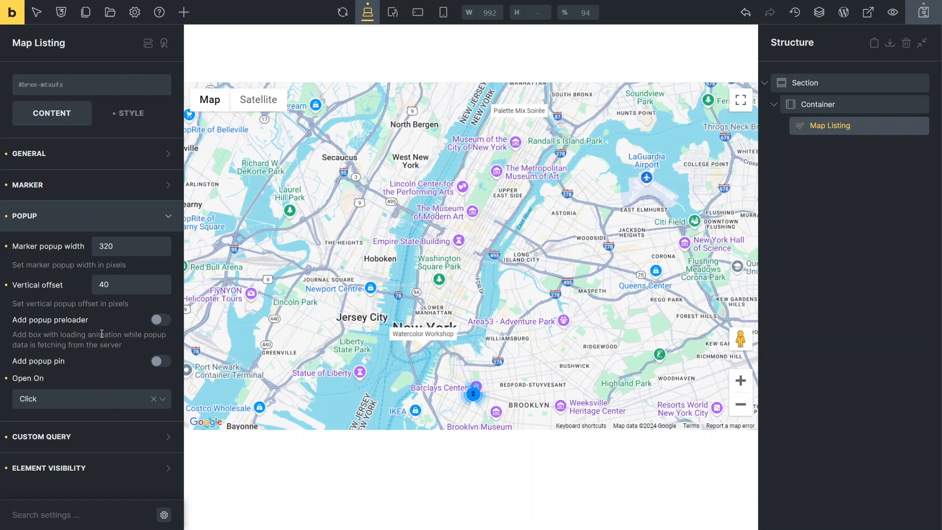
{"action": "left_click_drag", "start_coordinate": [116, 246], "coordinate": [87, 244]}
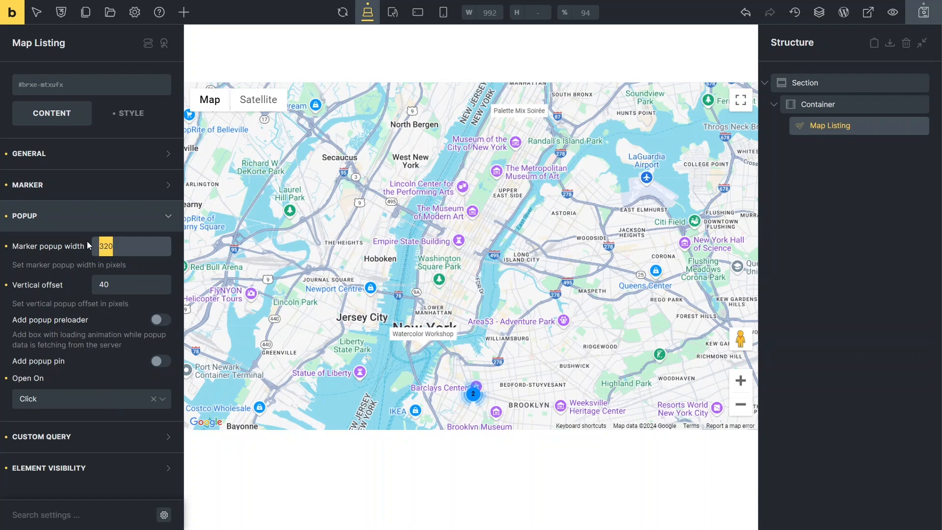
{"action": "type", "text": "200"}
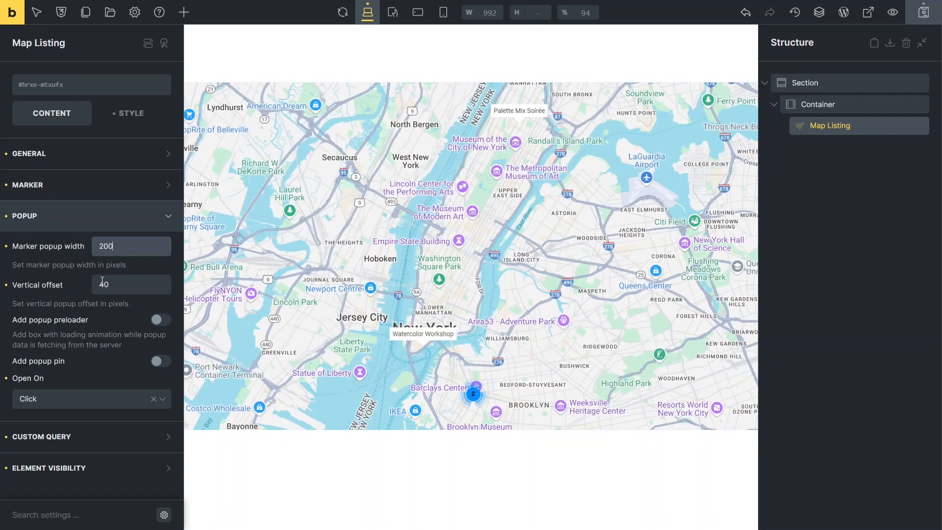
{"action": "left_click_drag", "start_coordinate": [111, 284], "coordinate": [97, 285]}
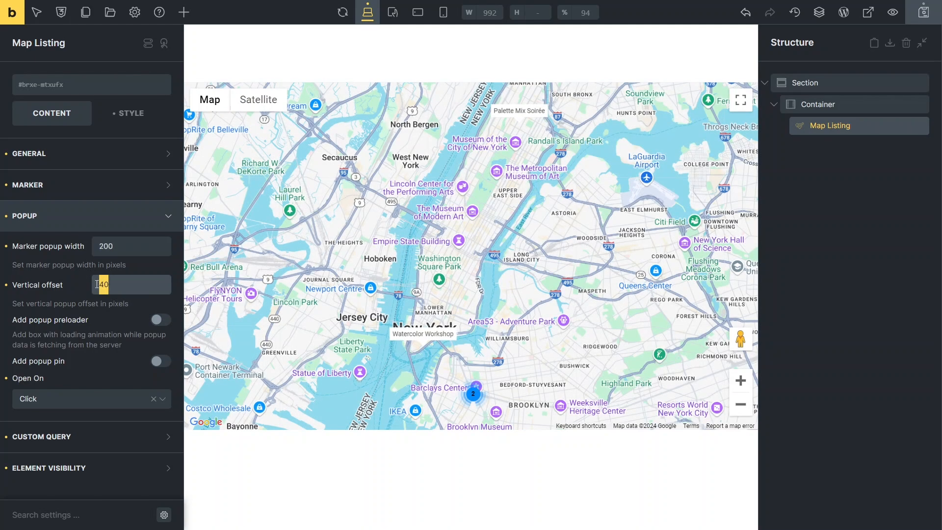
{"action": "type", "text": "0"}
Enable the popup pin and make popups open on Hover, checking the Watercolor Workshop card.
{"action": "left_click", "coordinate": [161, 362]}
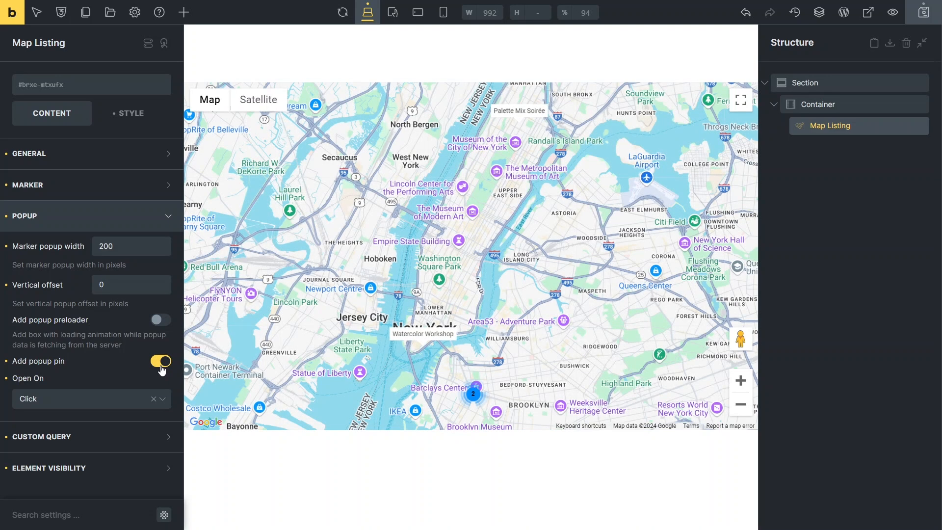
{"action": "left_click", "coordinate": [162, 398]}
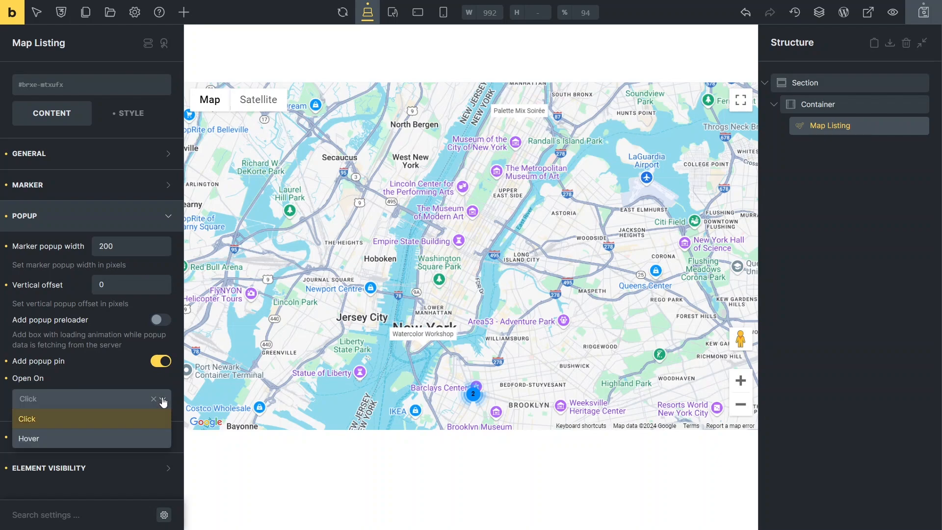
{"action": "left_click", "coordinate": [130, 437]}
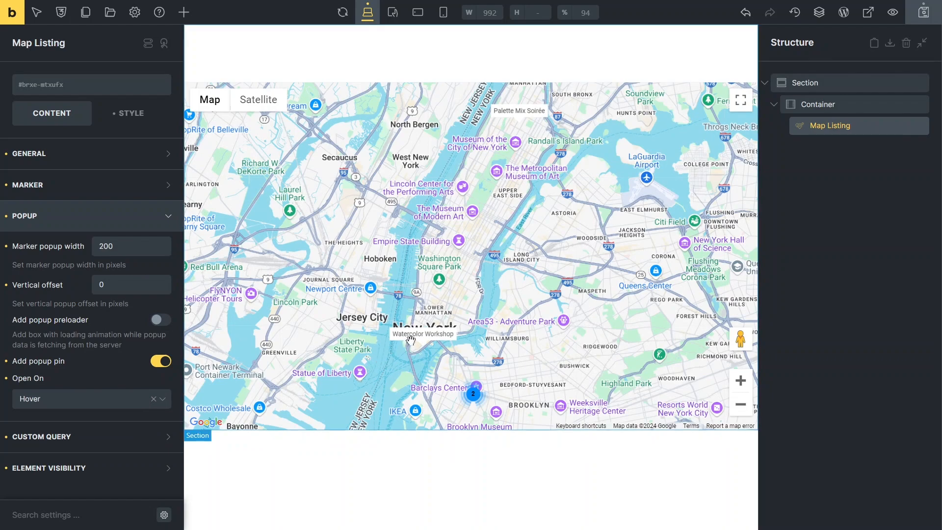
{"action": "mouse_move", "coordinate": [413, 340]}
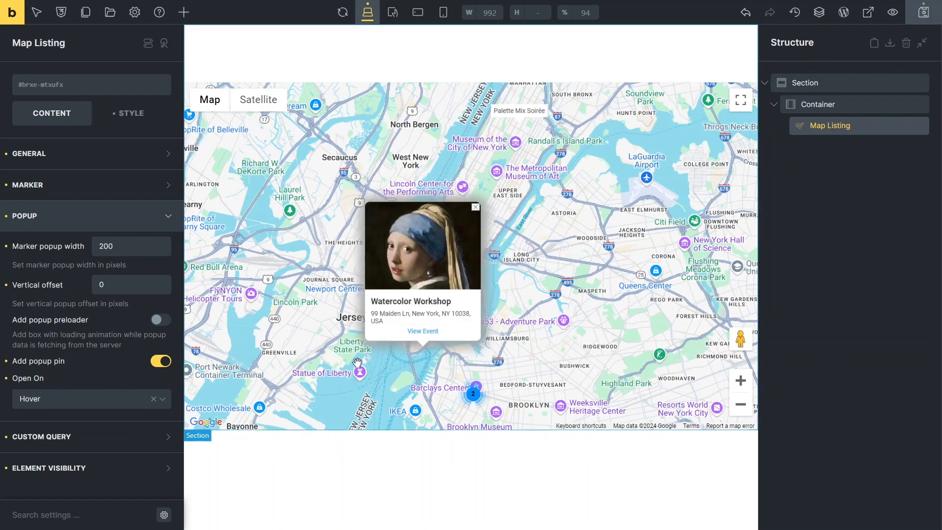
Look over the Custom Query and Element Visibility options unchanged, then move to Style settings.
{"action": "left_click", "coordinate": [158, 437]}
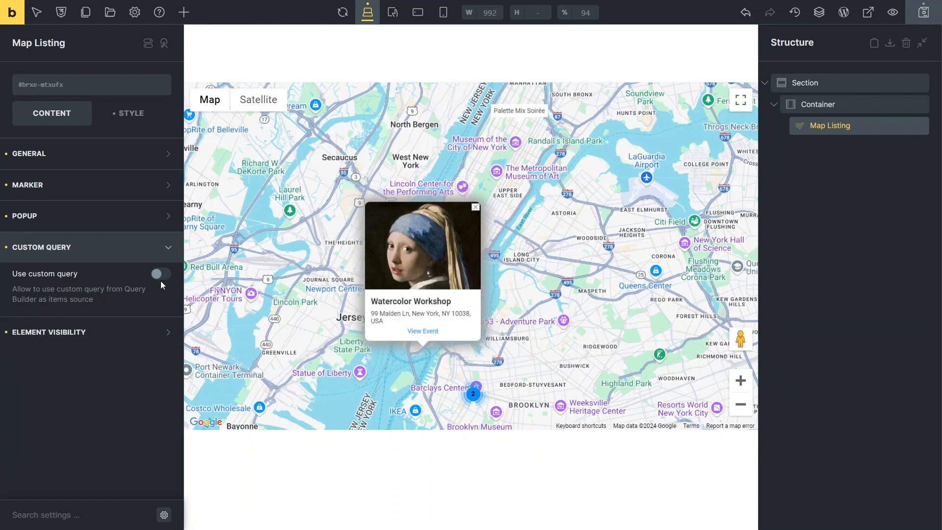
{"action": "left_click", "coordinate": [160, 334]}
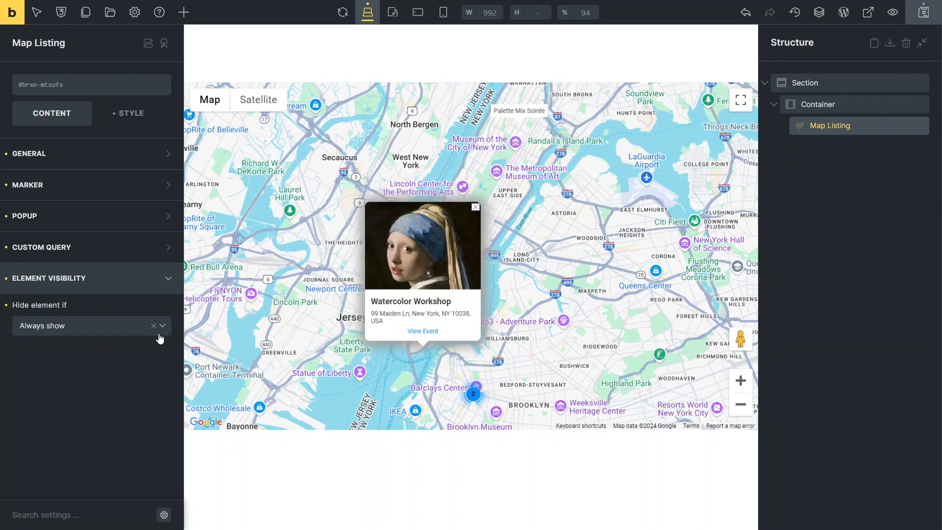
{"action": "left_click", "coordinate": [167, 282]}
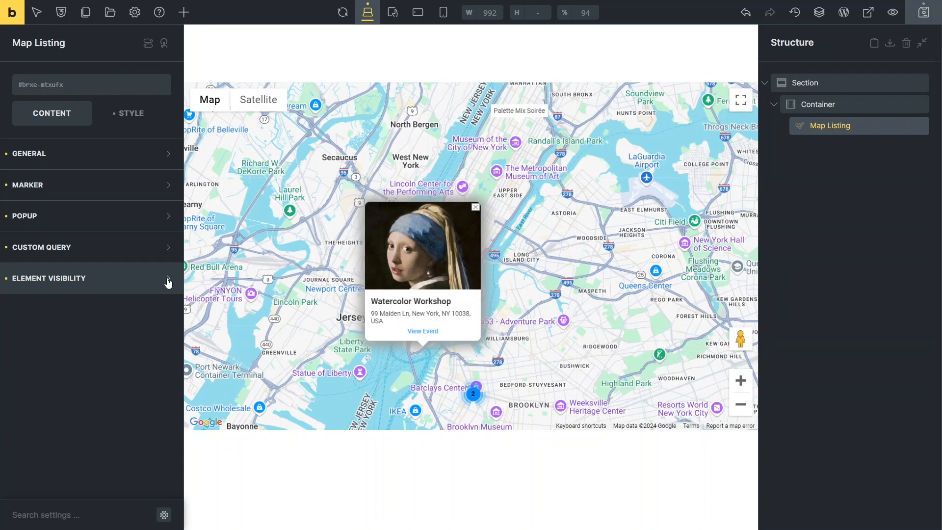
{"action": "left_click", "coordinate": [127, 120]}
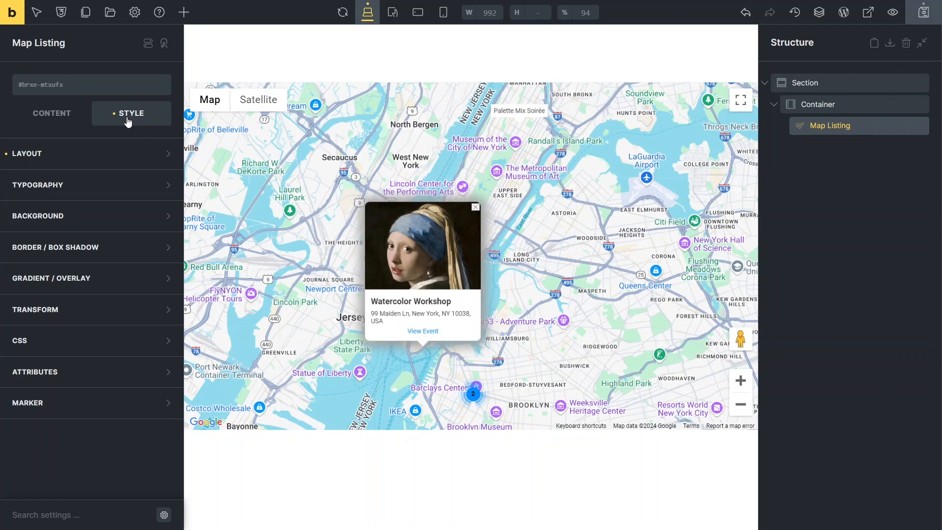
{"action": "left_click", "coordinate": [160, 190]}
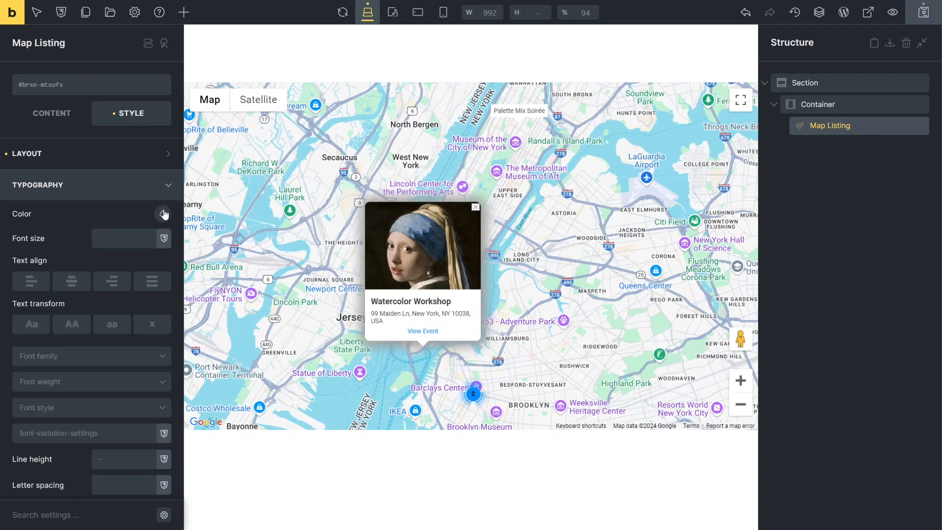
{"action": "left_click", "coordinate": [162, 214]}
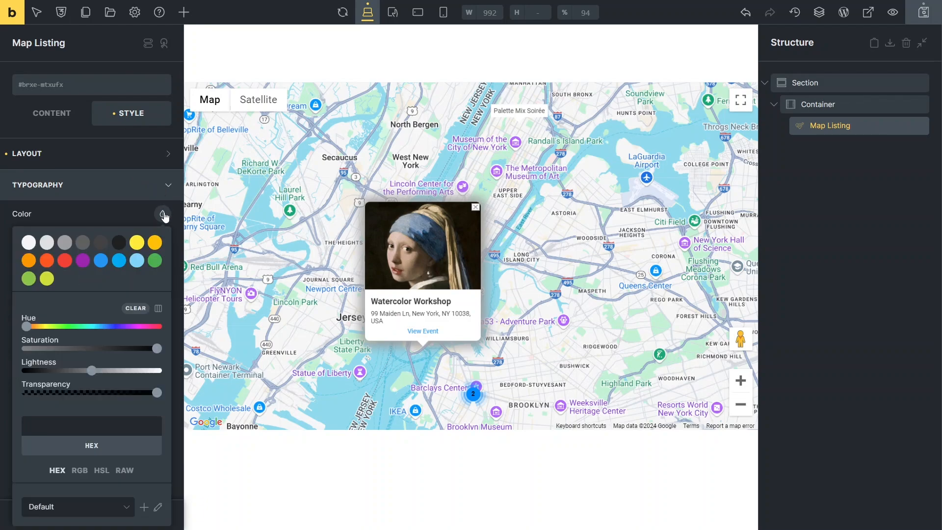
{"action": "left_click", "coordinate": [136, 243]}
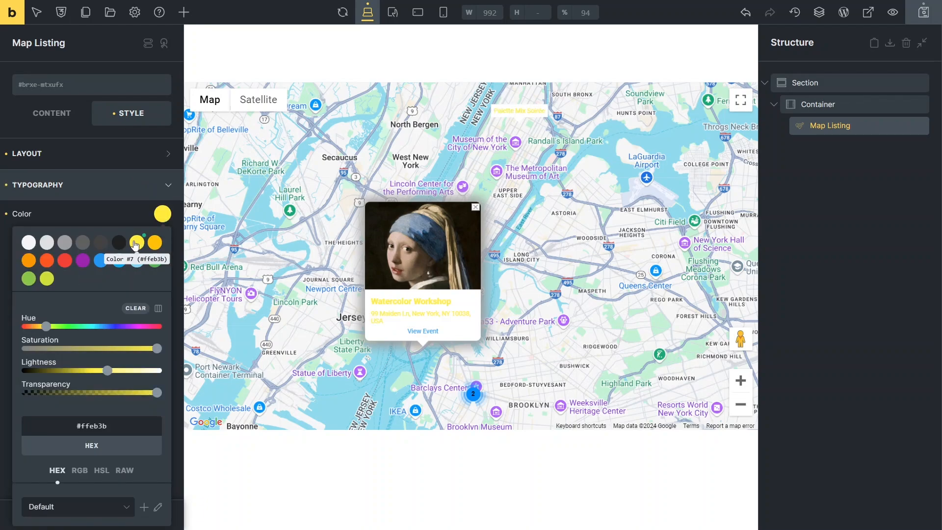
{"action": "left_click", "coordinate": [523, 117]}
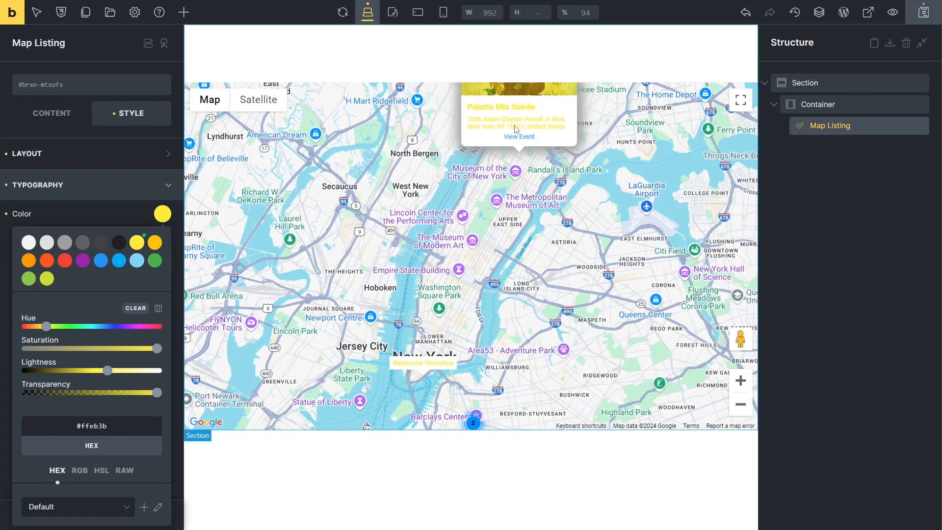
{"action": "left_click", "coordinate": [136, 309]}
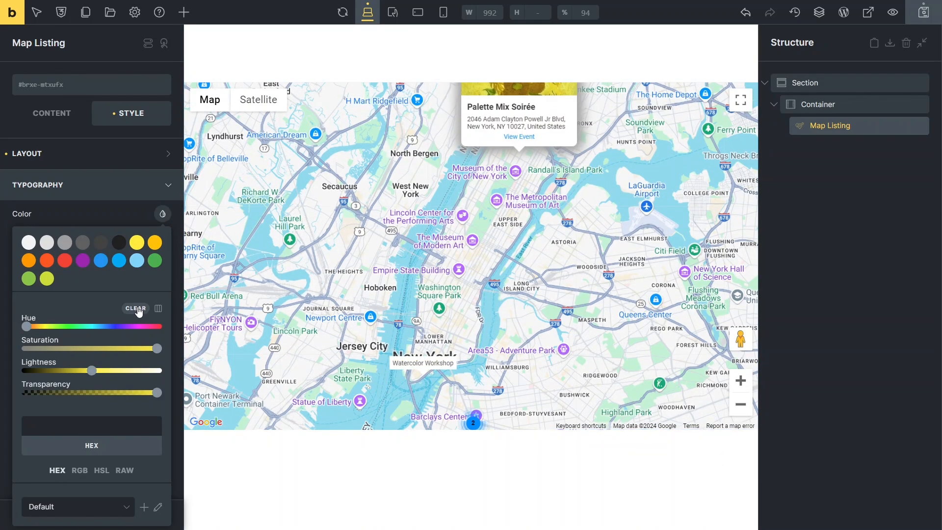
{"action": "left_click", "coordinate": [394, 352]}
{"action": "left_click", "coordinate": [169, 186]}
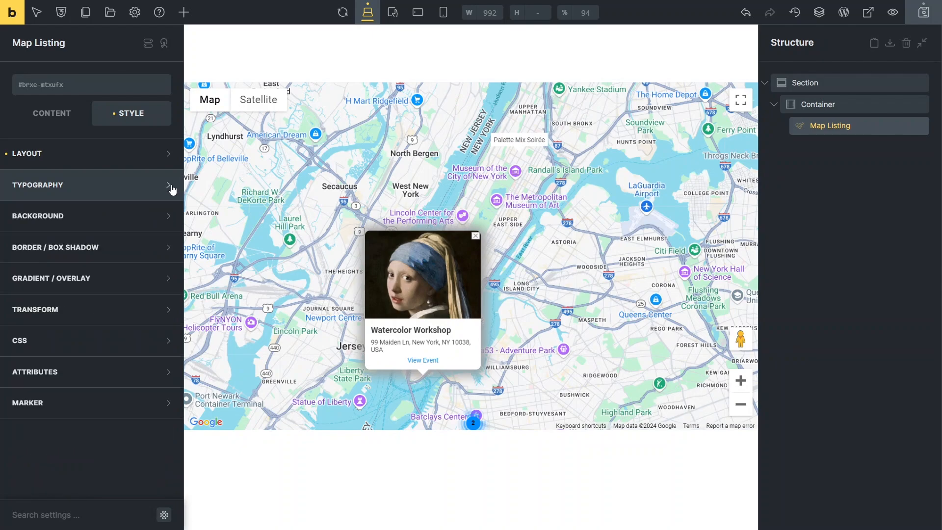
Give the marker text labels a linked border radius of 8.
{"action": "left_click", "coordinate": [169, 402]}
{"action": "scroll", "coordinate": [168, 403], "scroll_direction": "down", "scroll_amount": 4}
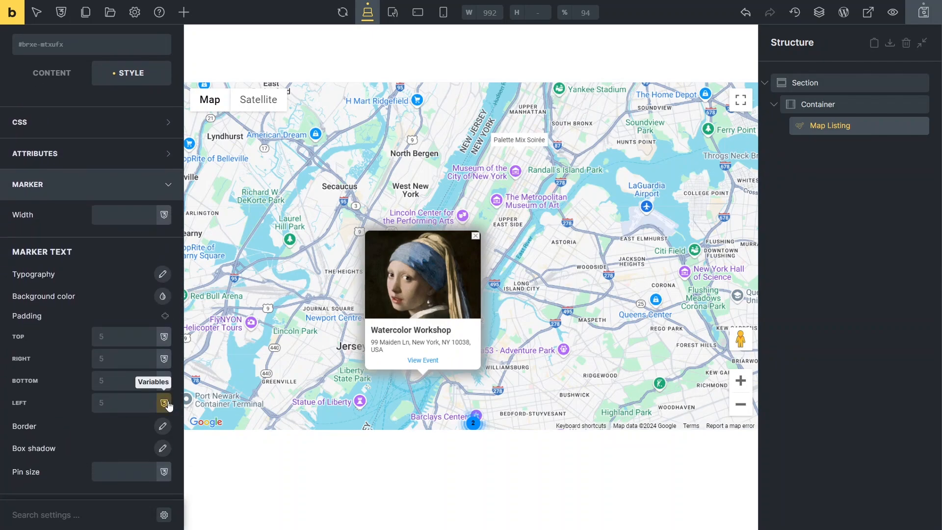
{"action": "left_click", "coordinate": [162, 426]}
{"action": "scroll", "coordinate": [164, 430], "scroll_direction": "down", "scroll_amount": 3}
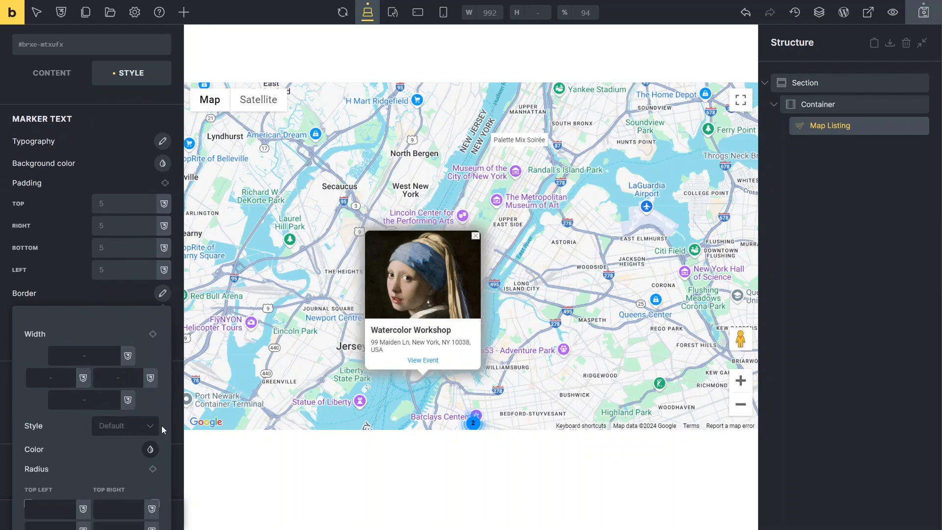
{"action": "left_click", "coordinate": [153, 425]}
{"action": "left_click", "coordinate": [131, 463]}
{"action": "type", "text": "8"}
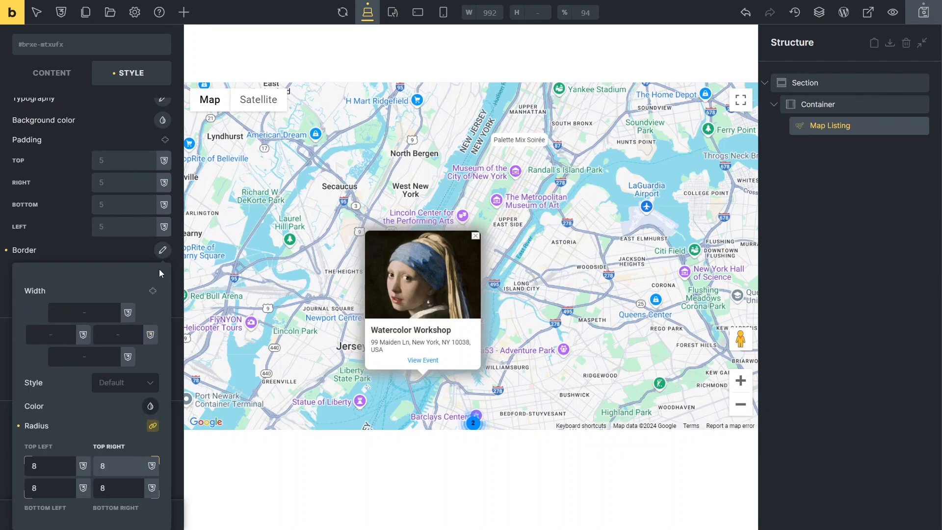
{"action": "left_click", "coordinate": [163, 250]}
Add a grey label box shadow (X 1, Y 1, blur 19, spread 9) and view the front end.
{"action": "left_click", "coordinate": [162, 351]}
{"action": "left_click", "coordinate": [126, 400]}
{"action": "type", "text": "1"}
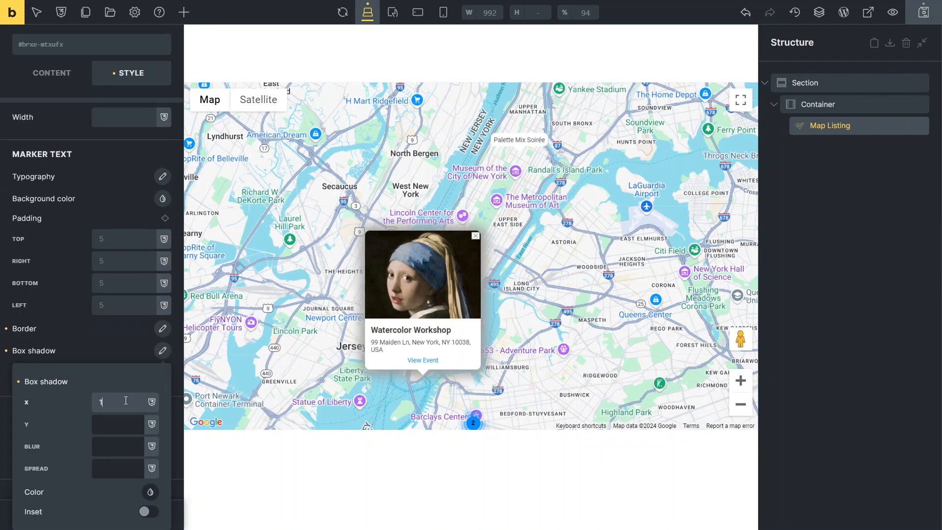
{"action": "key", "text": "Tab"}
{"action": "type", "text": "1"}
{"action": "key", "text": "Tab"}
{"action": "type", "text": "19"}
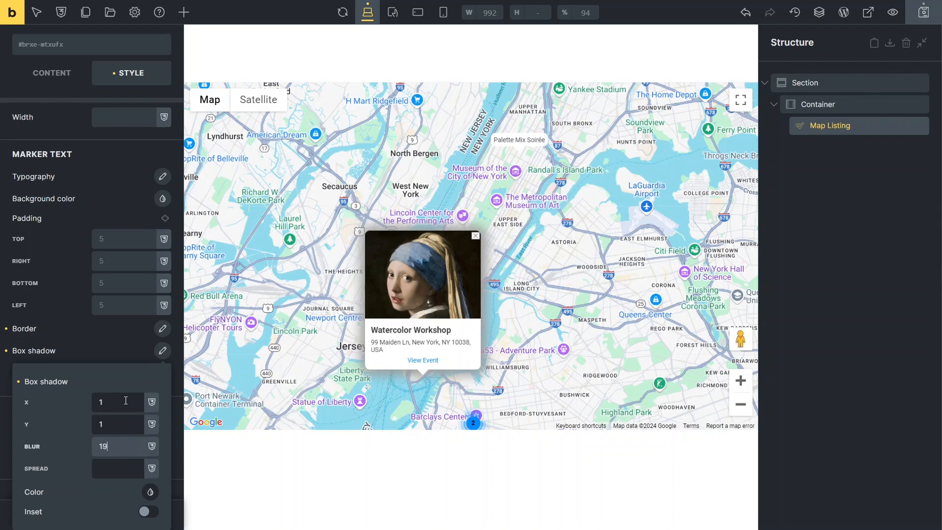
{"action": "key", "text": "Tab"}
{"action": "type", "text": "9"}
{"action": "left_click", "coordinate": [150, 492]}
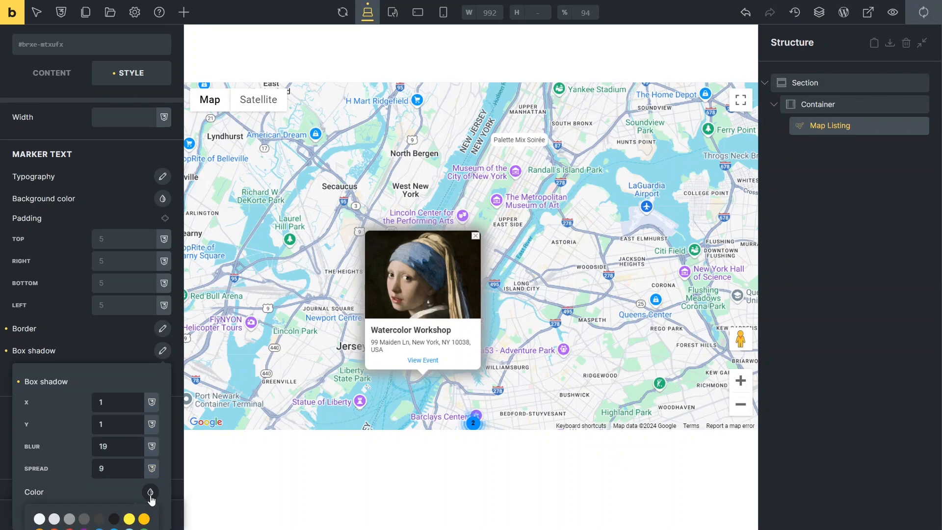
{"action": "left_click", "coordinate": [69, 519]}
{"action": "left_click", "coordinate": [74, 467]}
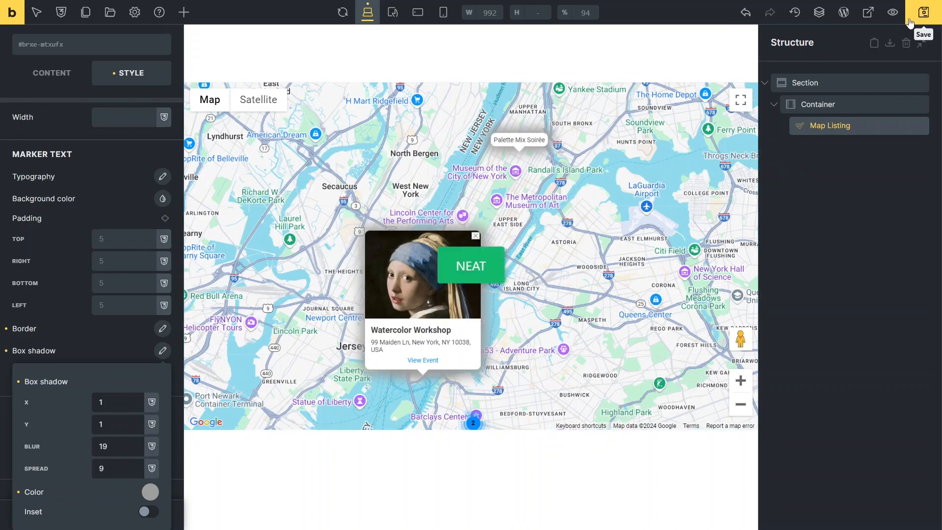
{"action": "left_click", "coordinate": [866, 21]}
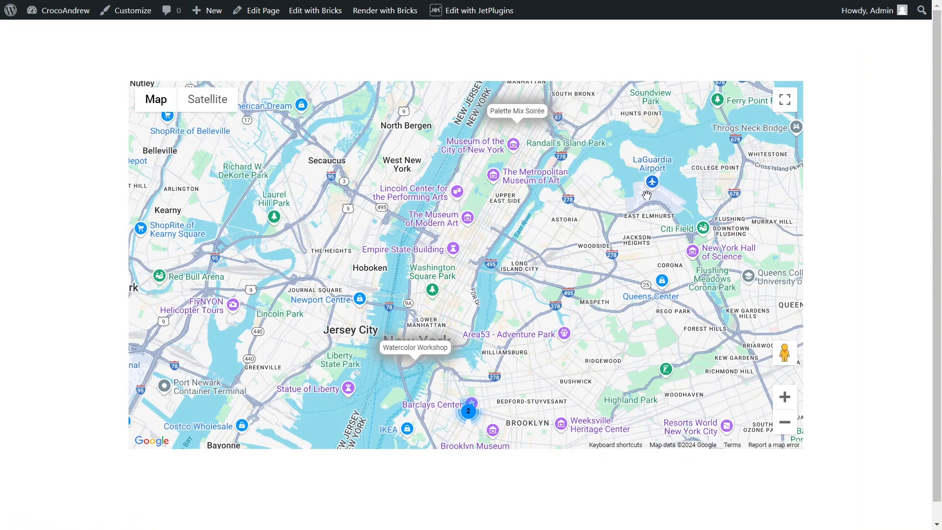
Open the Palette Mix Soirée and Watercolor Workshop popups on the live map.
{"action": "left_click", "coordinate": [524, 117]}
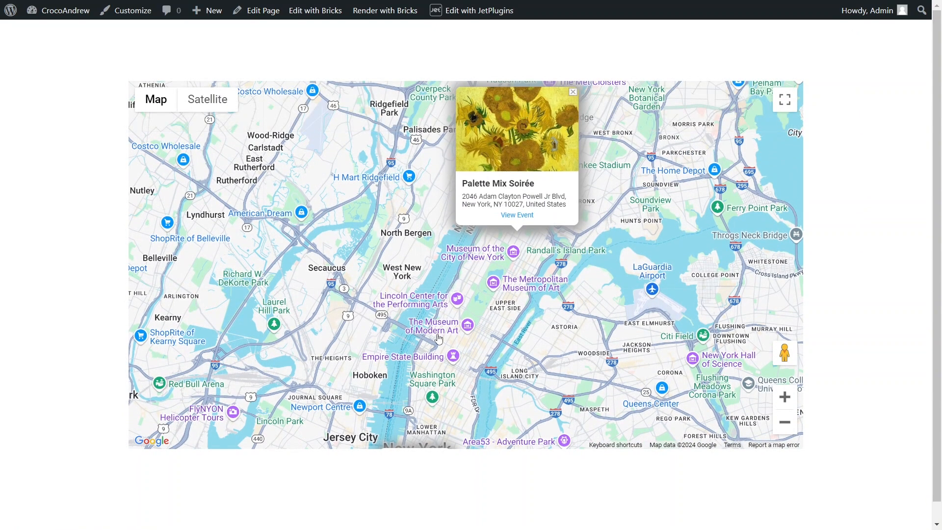
{"action": "left_click_drag", "start_coordinate": [440, 339], "coordinate": [409, 277]}
{"action": "left_click", "coordinate": [402, 320]}
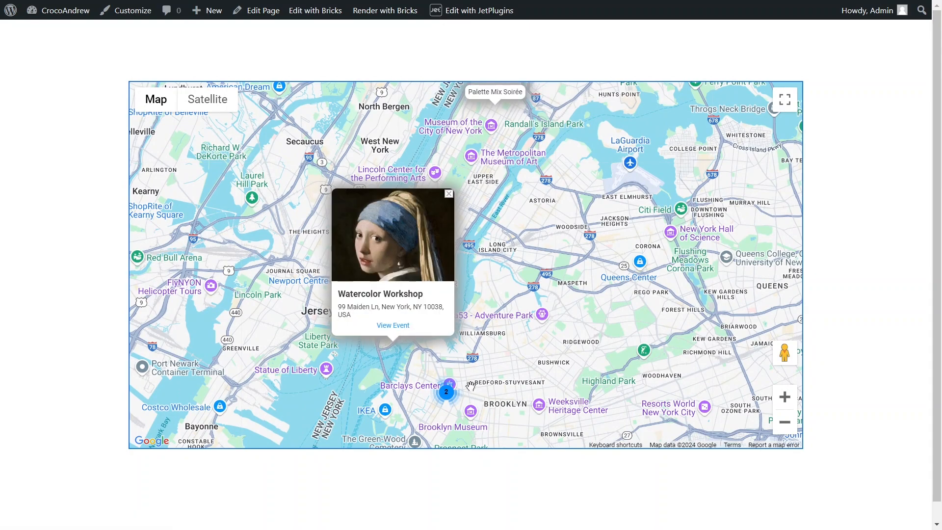
Check the Sculpt & Sip and Brushes & Lattes popups, zoom out two levels, and close the popup.
{"action": "scroll", "coordinate": [446, 395], "scroll_direction": "up", "scroll_amount": 5}
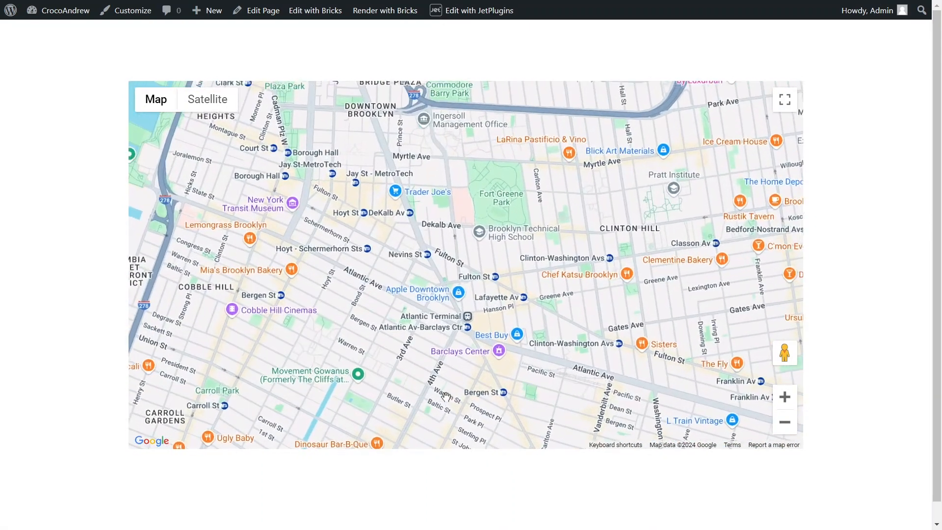
{"action": "left_click", "coordinate": [469, 350]}
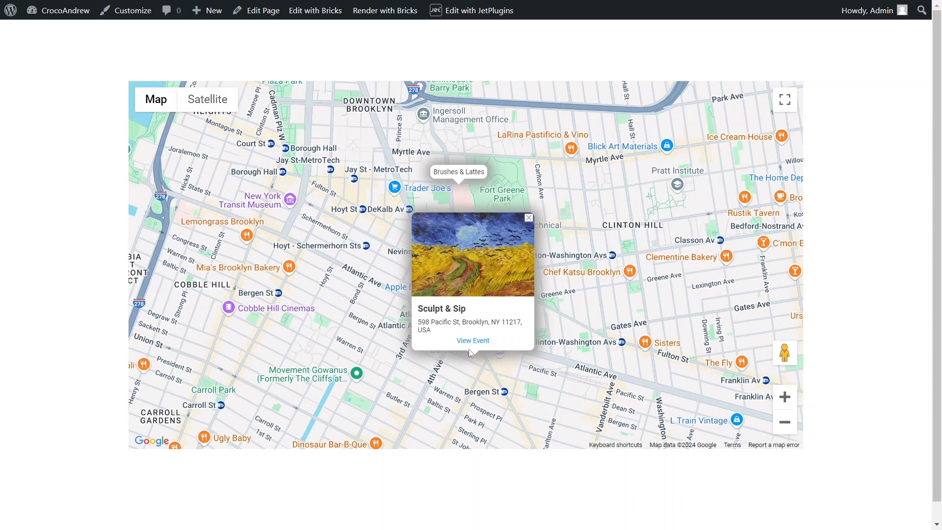
{"action": "left_click", "coordinate": [464, 176]}
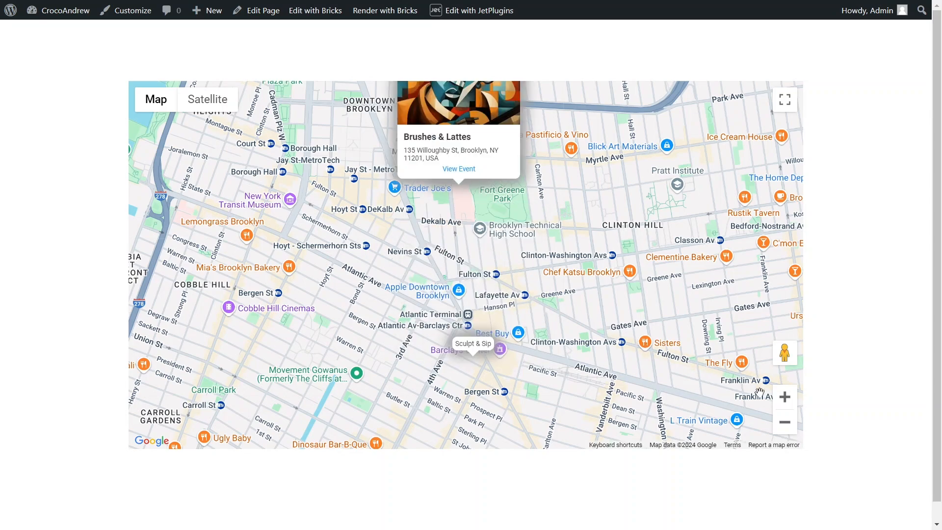
{"action": "left_click", "coordinate": [783, 421]}
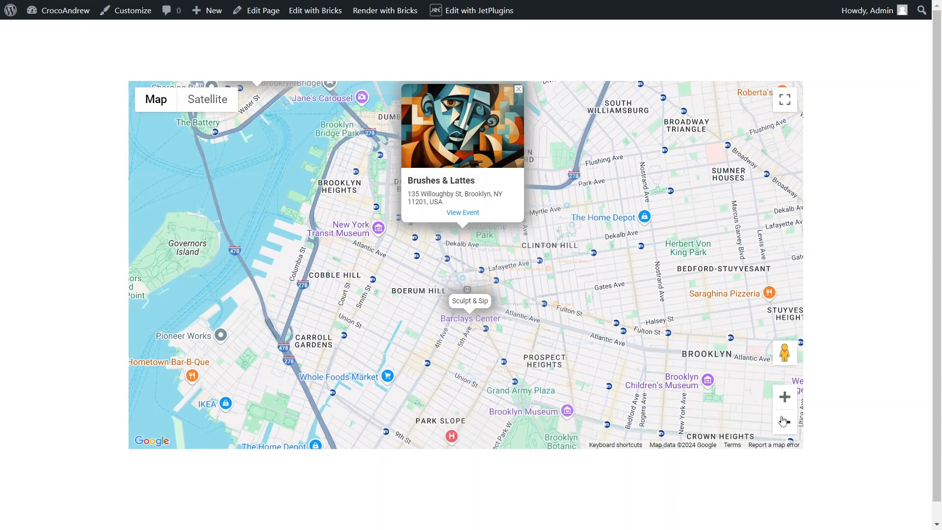
{"action": "left_click", "coordinate": [784, 421]}
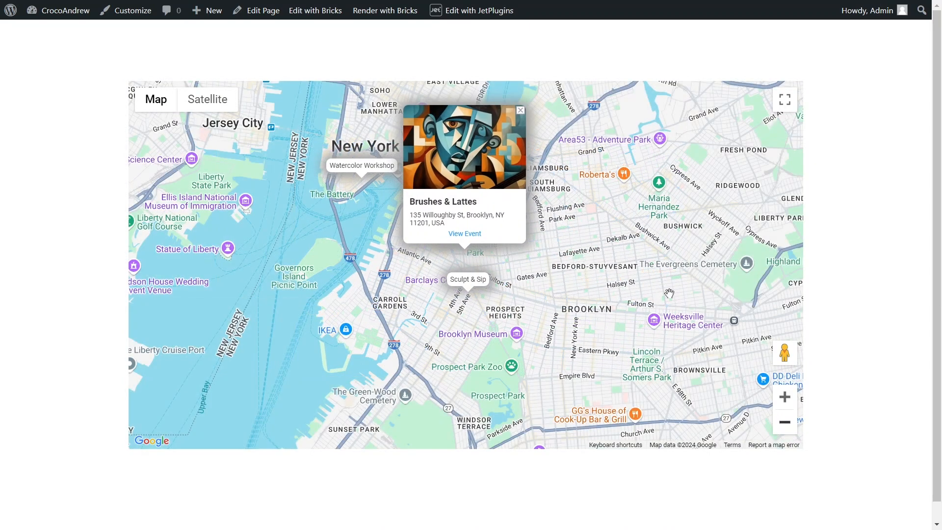
{"action": "left_click", "coordinate": [520, 110]}
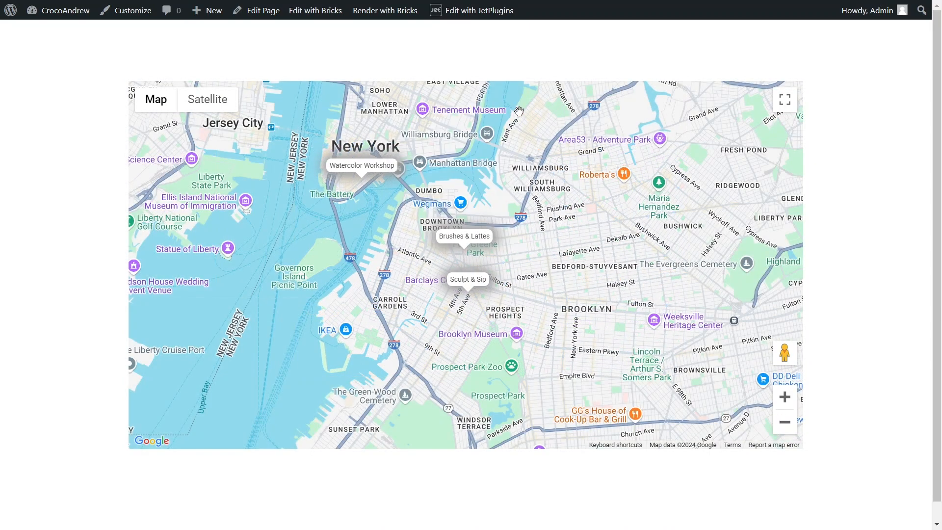